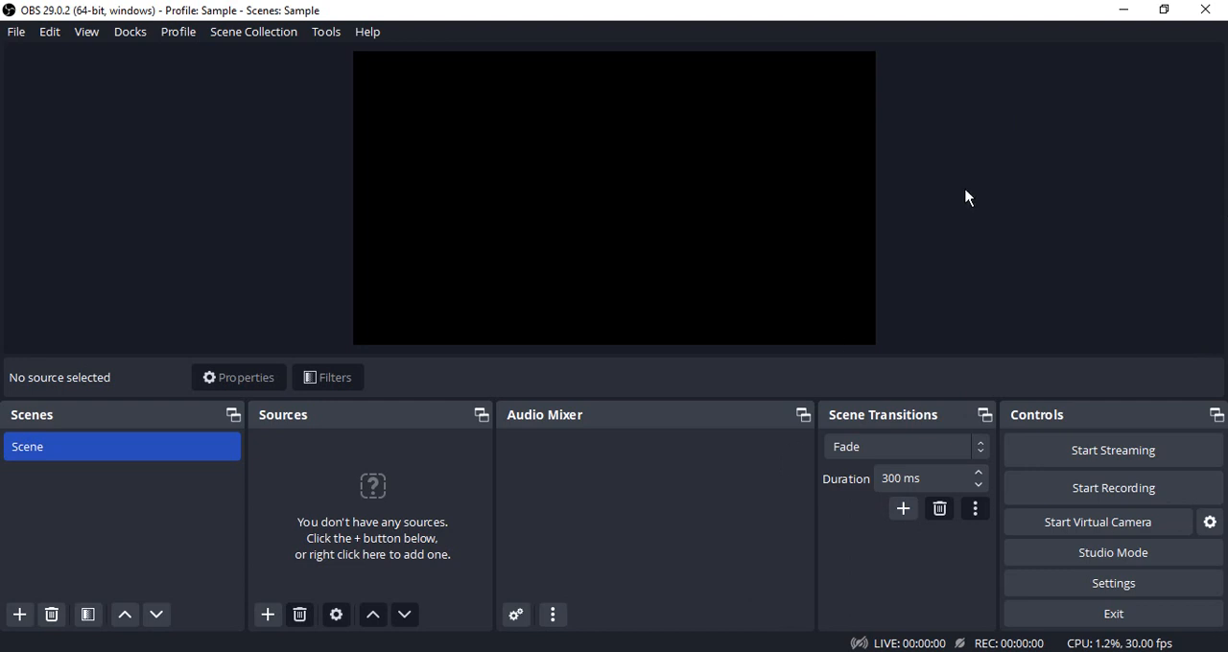
# - Open the Video settings and resize the Settings window so it fits fully on screen
pyautogui.click(1130, 585)
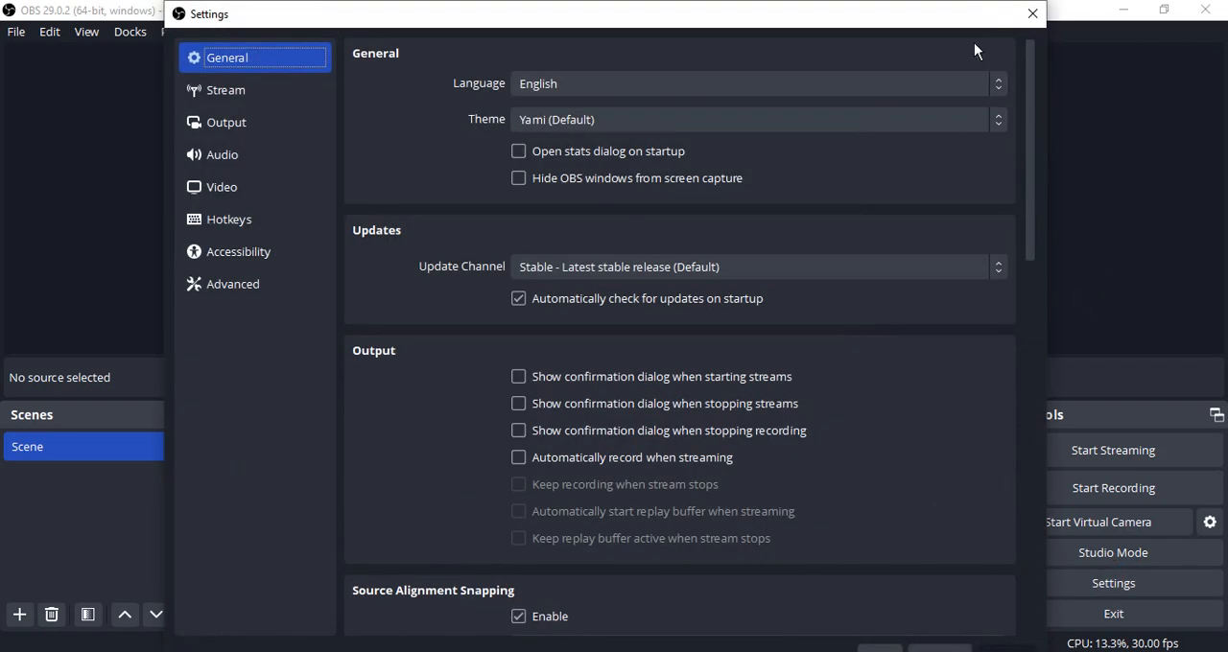
pyautogui.moveTo(889, 4); pyautogui.dragTo(927, 61)
pyautogui.moveTo(1065, 183); pyautogui.dragTo(911, 192)
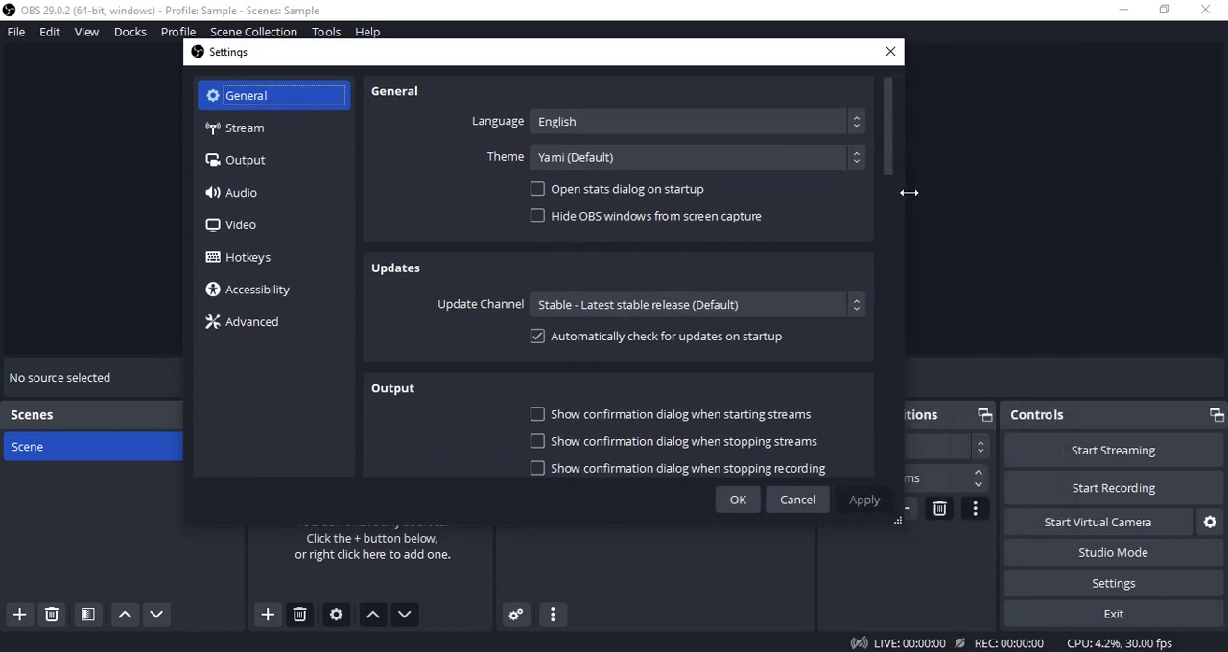
pyautogui.click(261, 227)
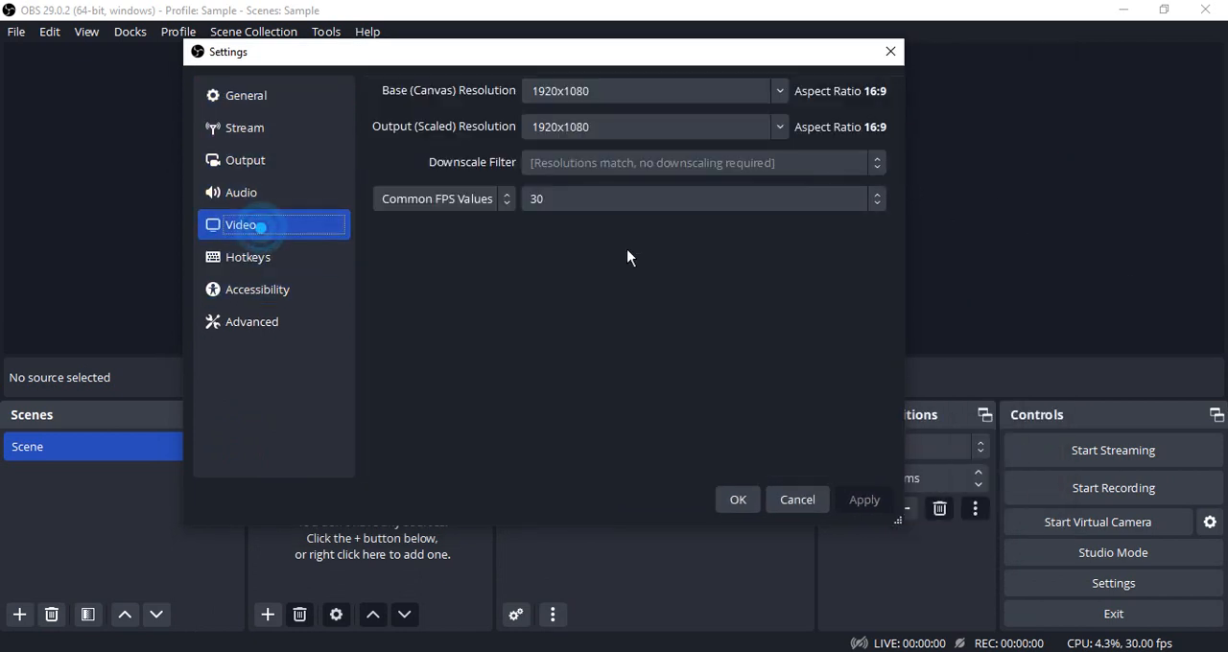
# - Try 1366x768 as the base (canvas) resolution
pyautogui.click(671, 93)
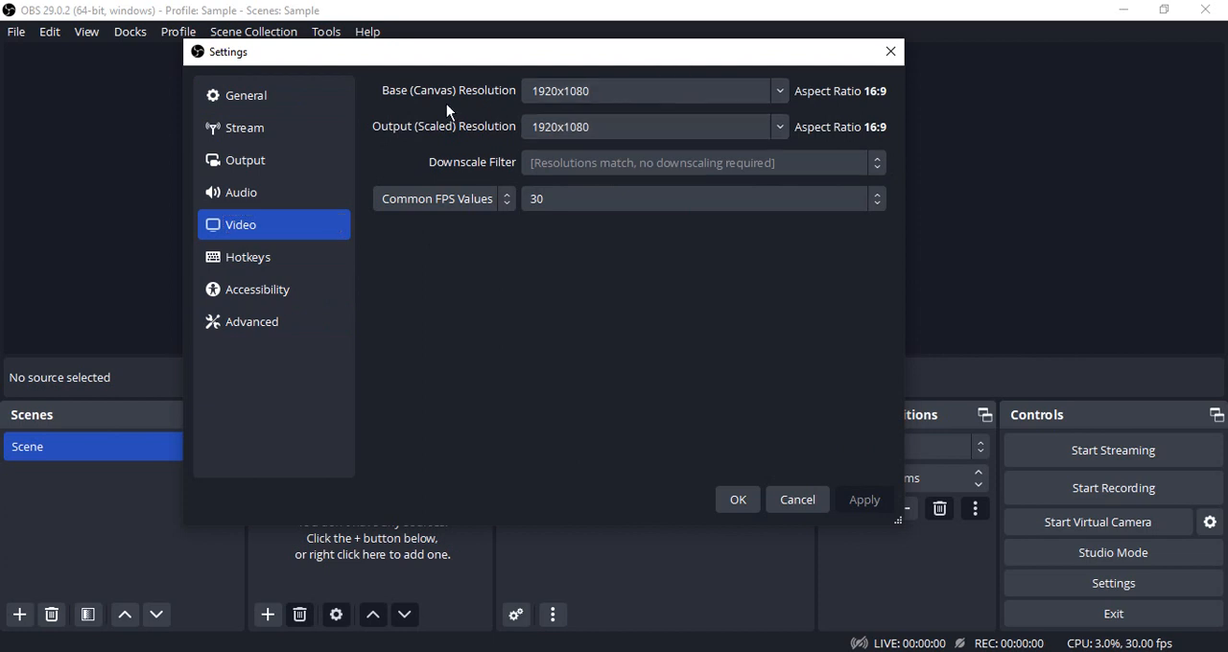
pyautogui.click(777, 94)
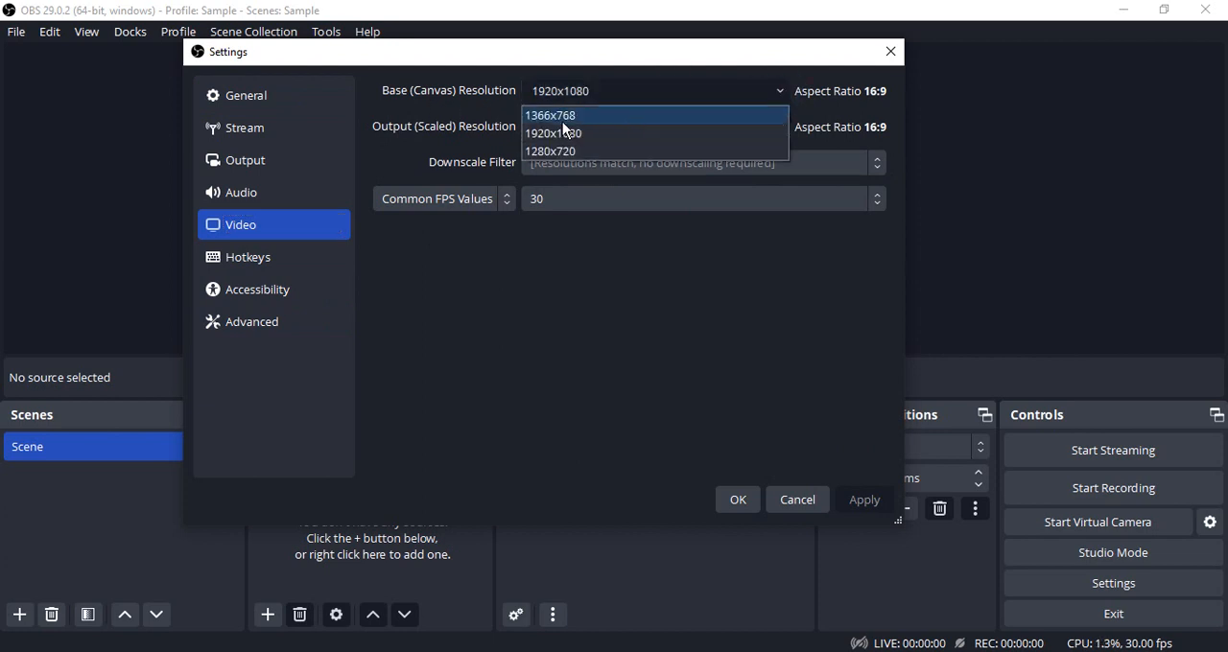
pyautogui.click(566, 116)
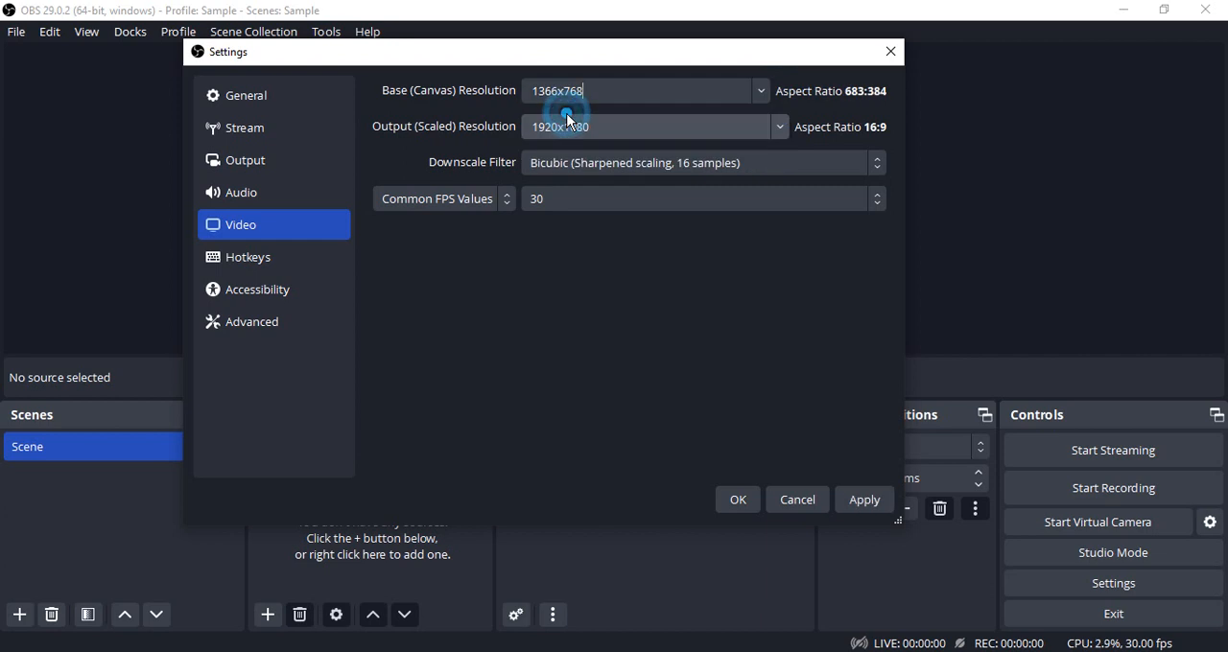
# - Set the base (canvas) resolution to 1920x1080 and check it against the output (scaled) resolution
pyautogui.click(756, 99)
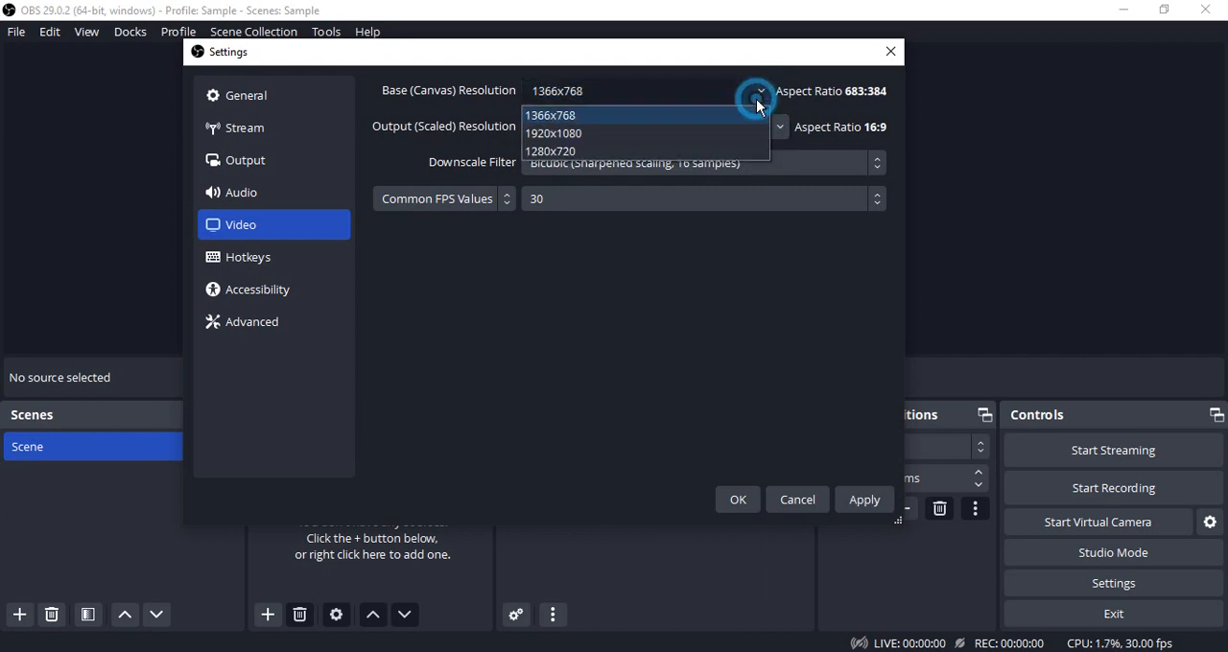
pyautogui.click(540, 142)
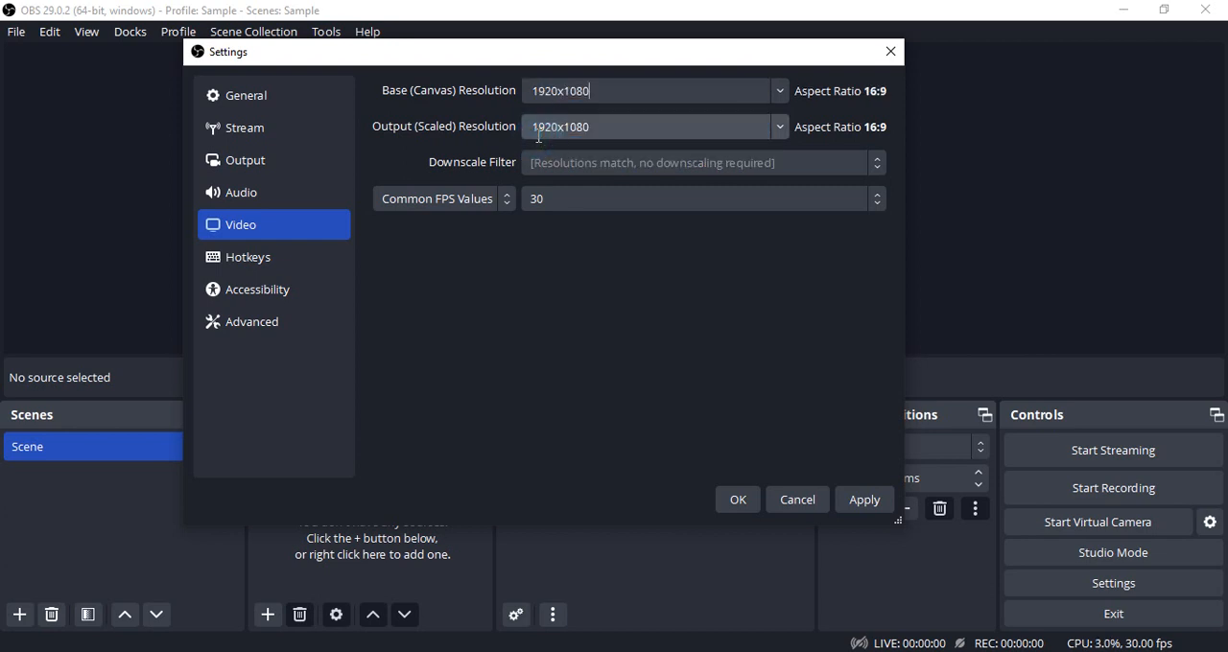
pyautogui.doubleClick(585, 92)
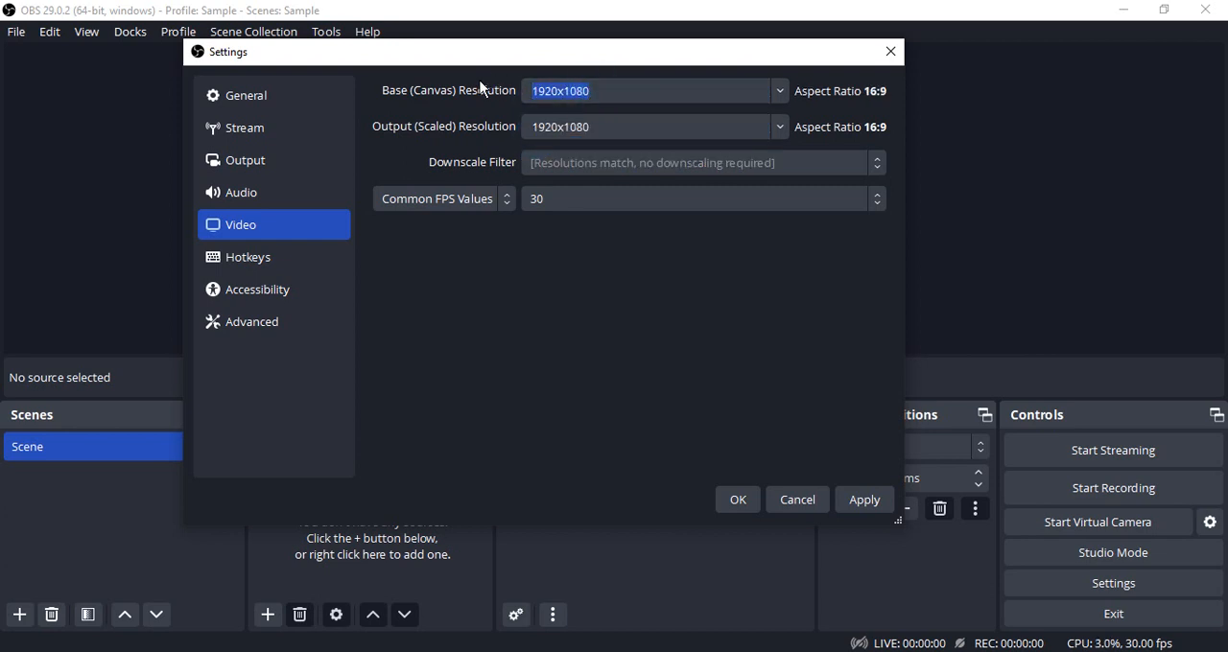
pyautogui.doubleClick(609, 126)
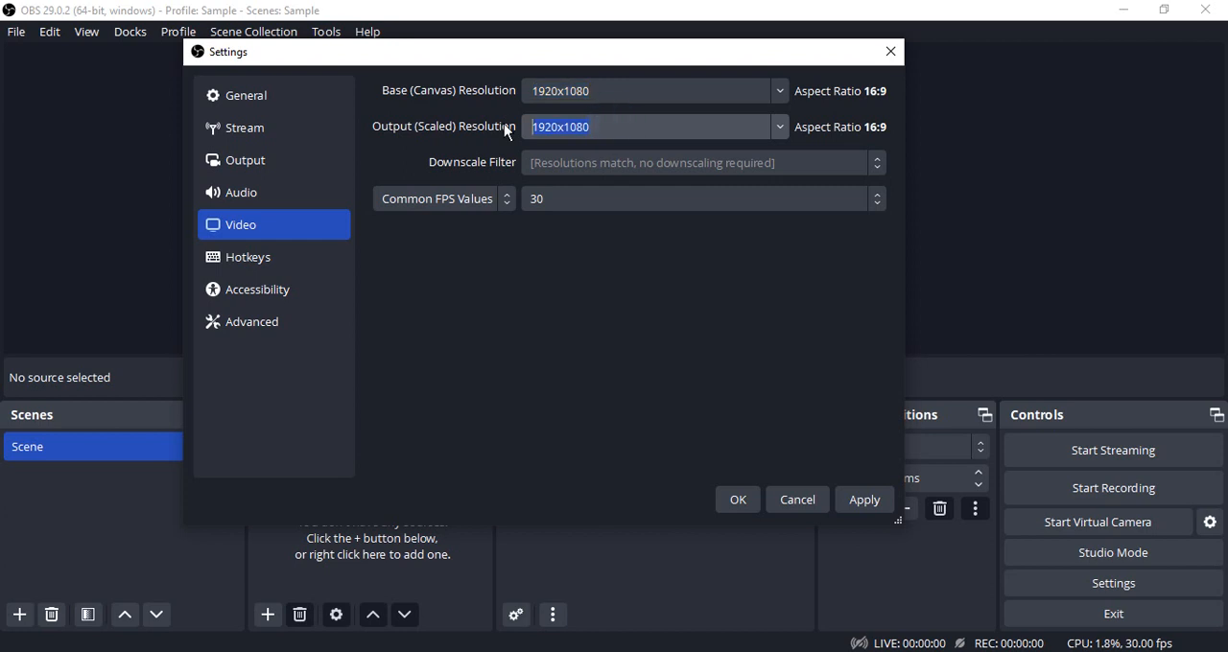
pyautogui.press('End')
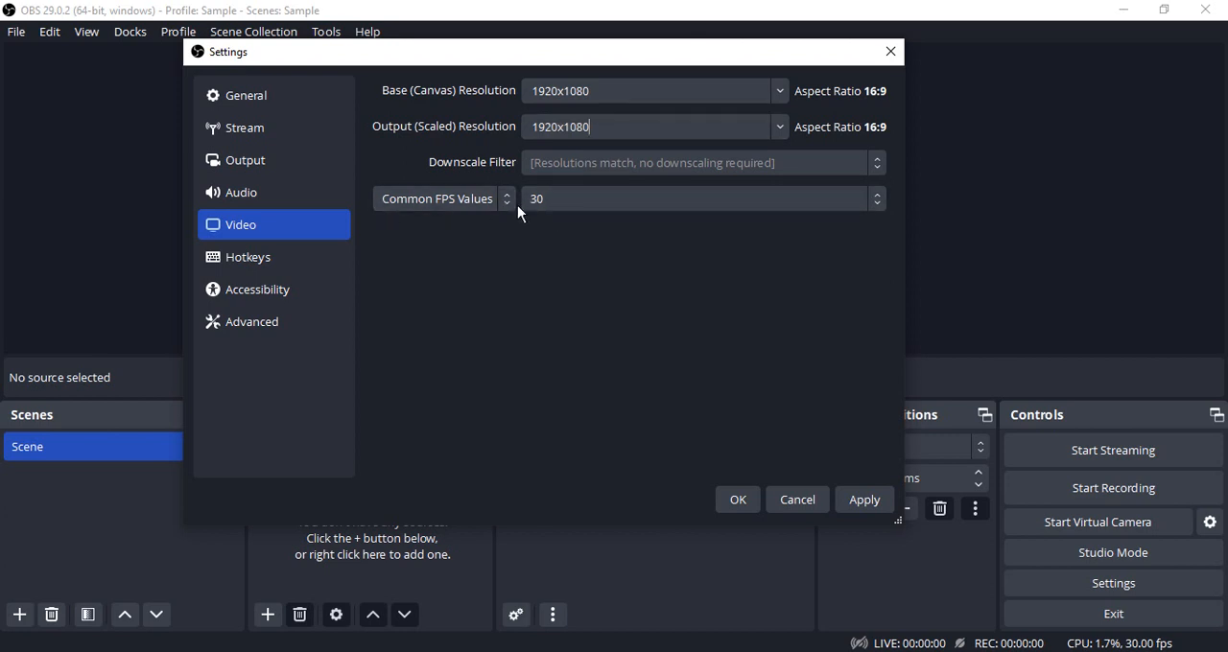
# - Set the common FPS value to 30 and apply the video settings
pyautogui.click(560, 205)
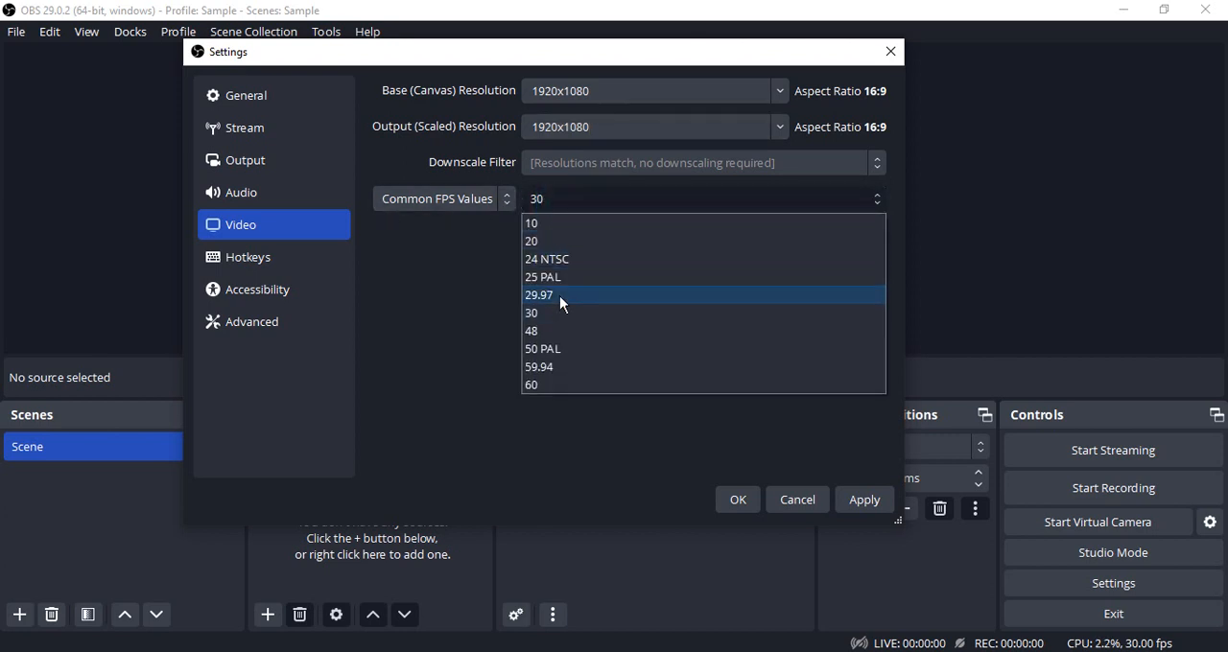
pyautogui.click(558, 309)
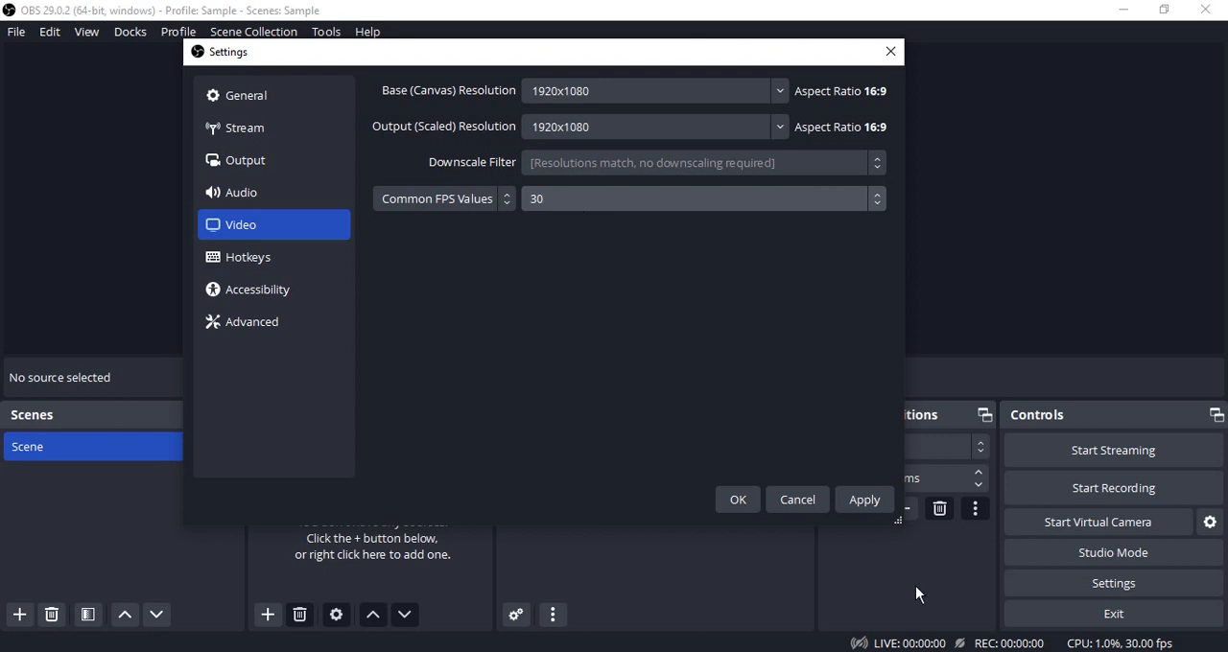
pyautogui.click(877, 499)
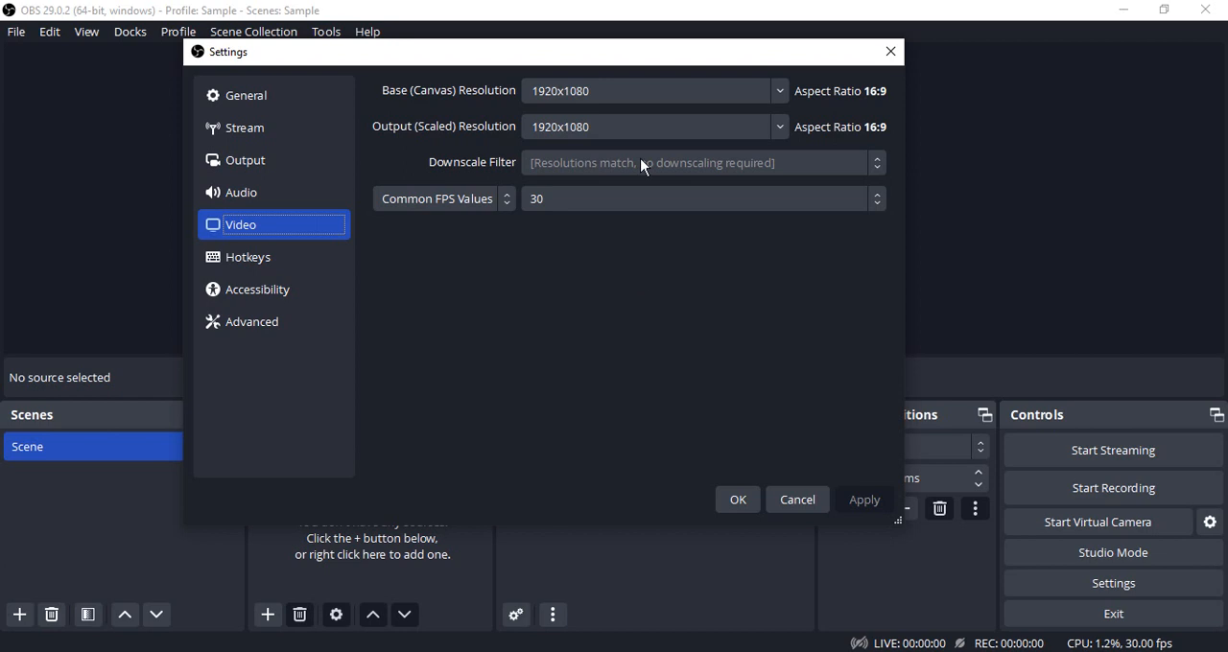
# - Set the audio sample rate to 44.1 kHz and review the remaining audio device, meter and advanced options
pyautogui.click(249, 193)
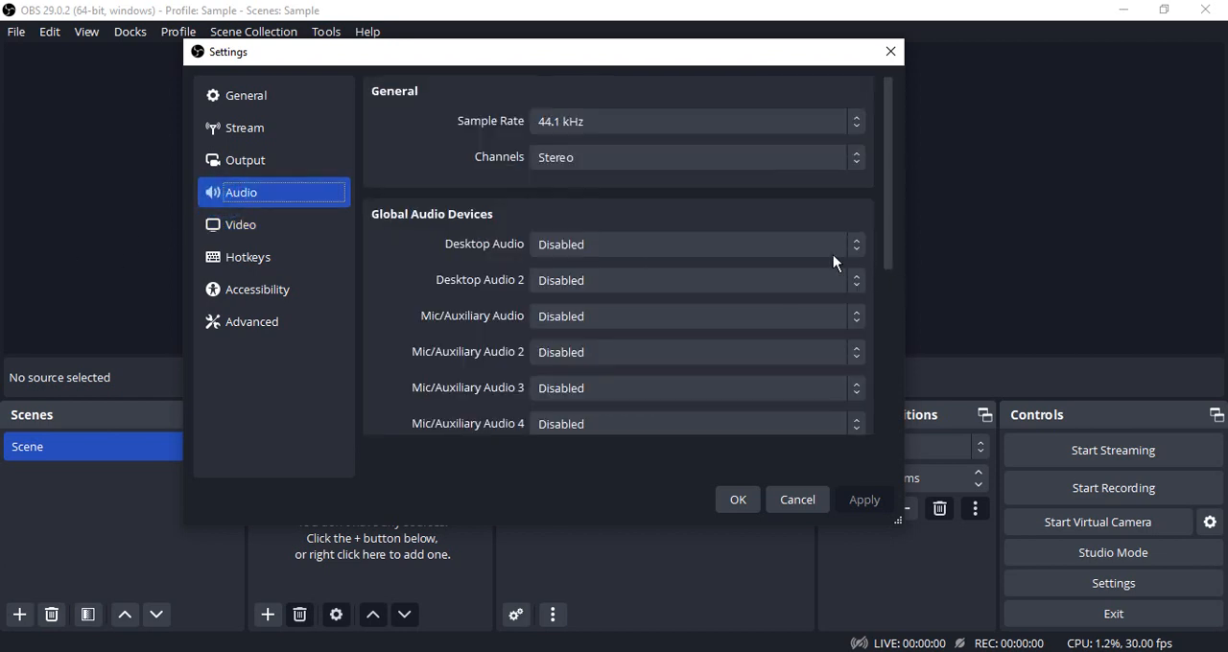
pyautogui.click(570, 123)
pyautogui.click(559, 146)
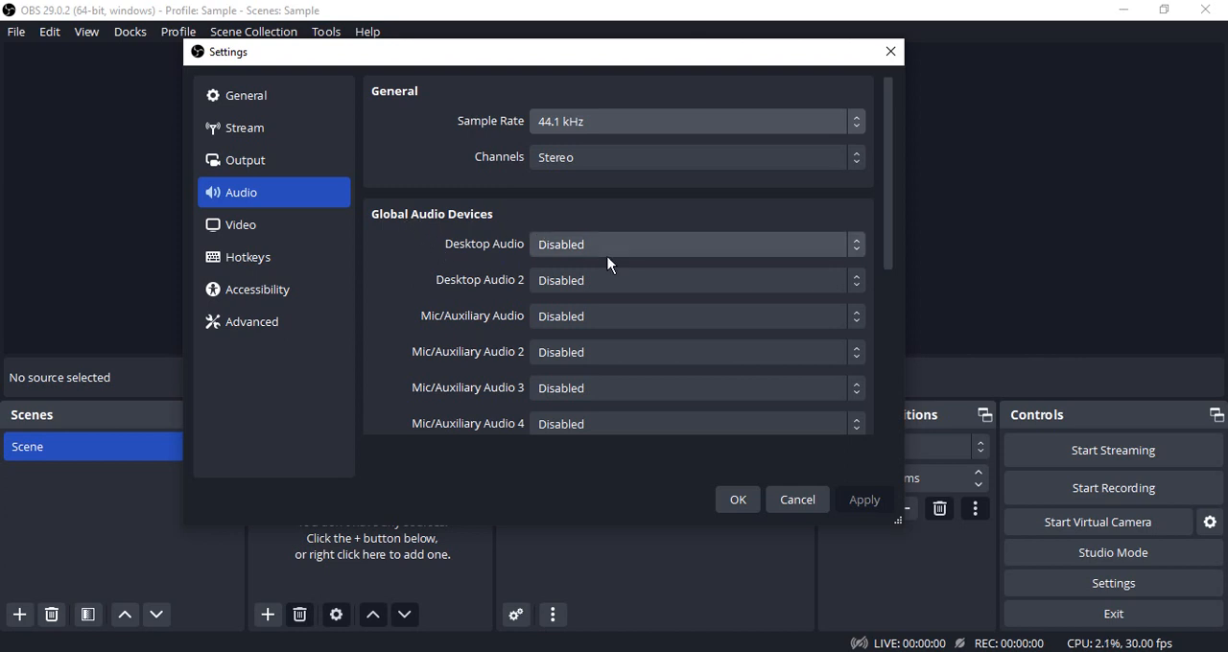
pyautogui.moveTo(888, 235); pyautogui.dragTo(889, 272)
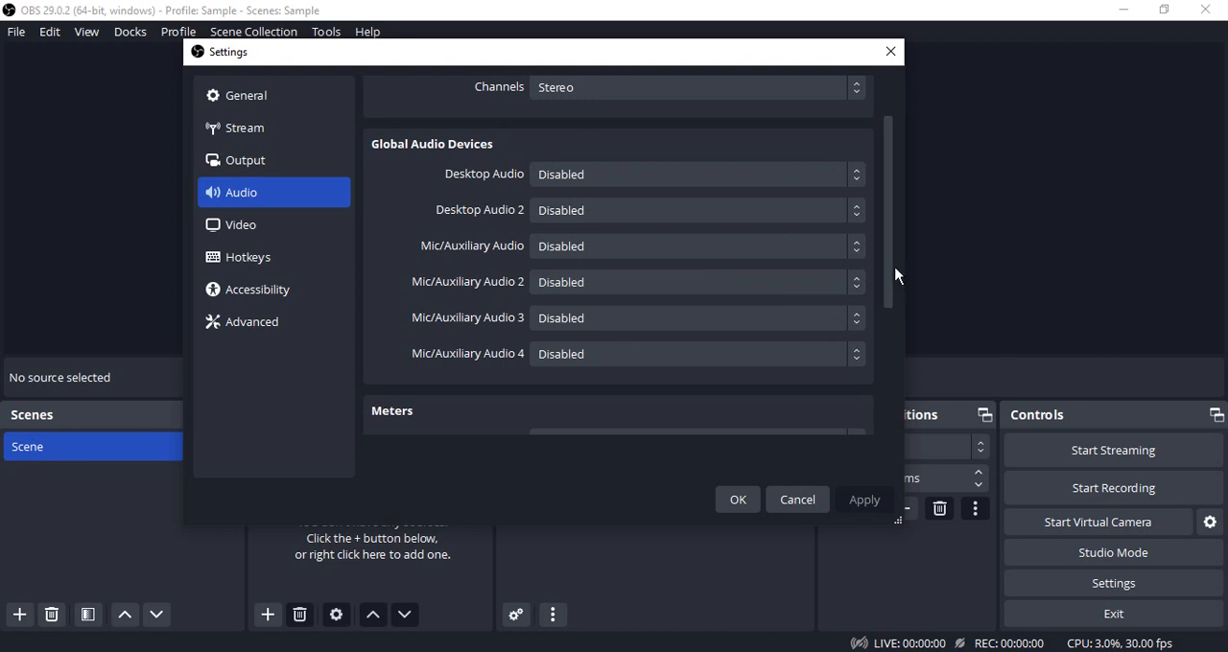
pyautogui.moveTo(890, 277); pyautogui.dragTo(890, 511)
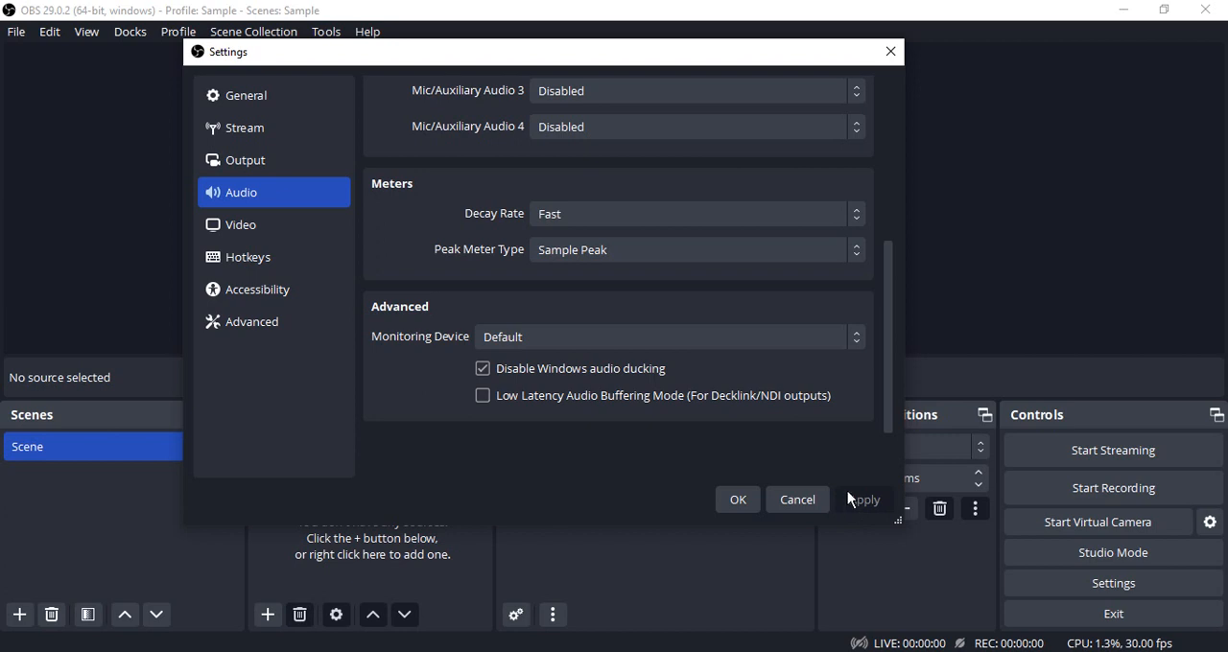
# - Set the output mode to Simple in the Output settings and check the streaming video bitrate
pyautogui.click(244, 169)
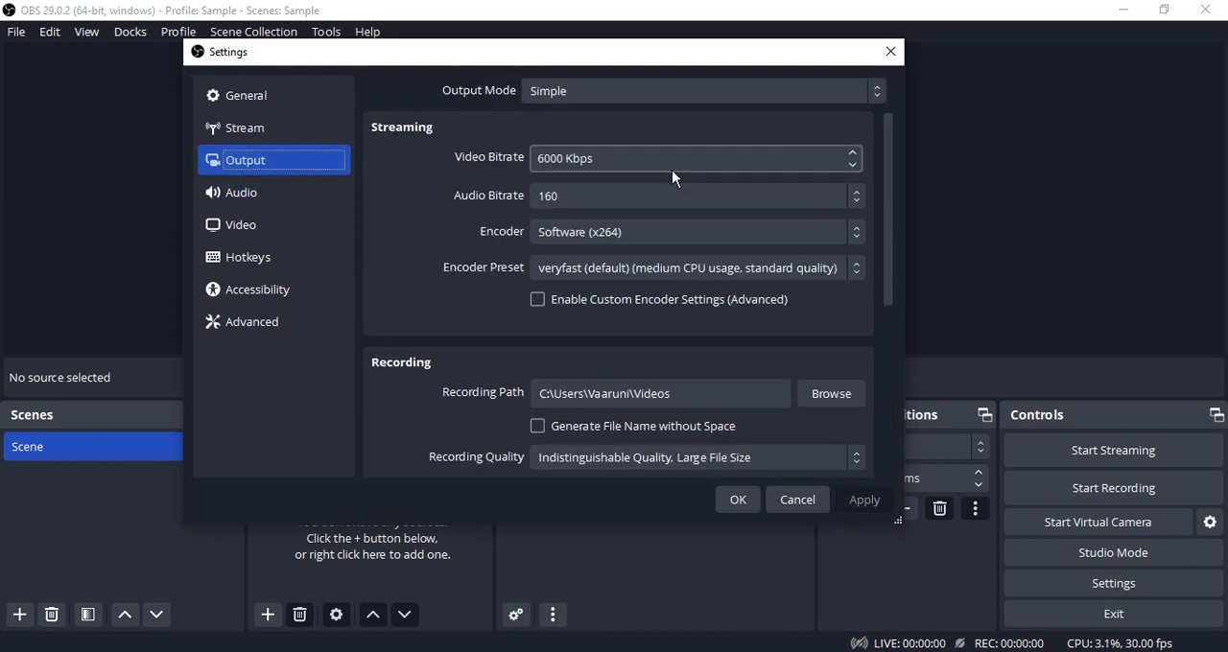
pyautogui.click(564, 90)
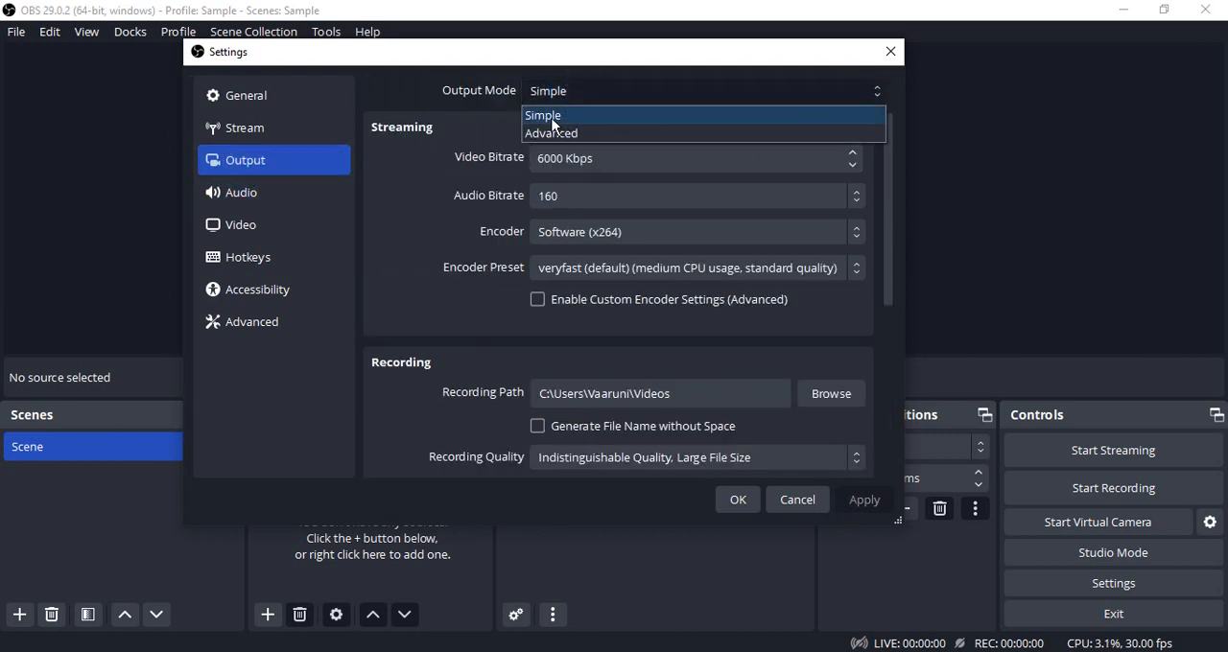
pyautogui.click(552, 116)
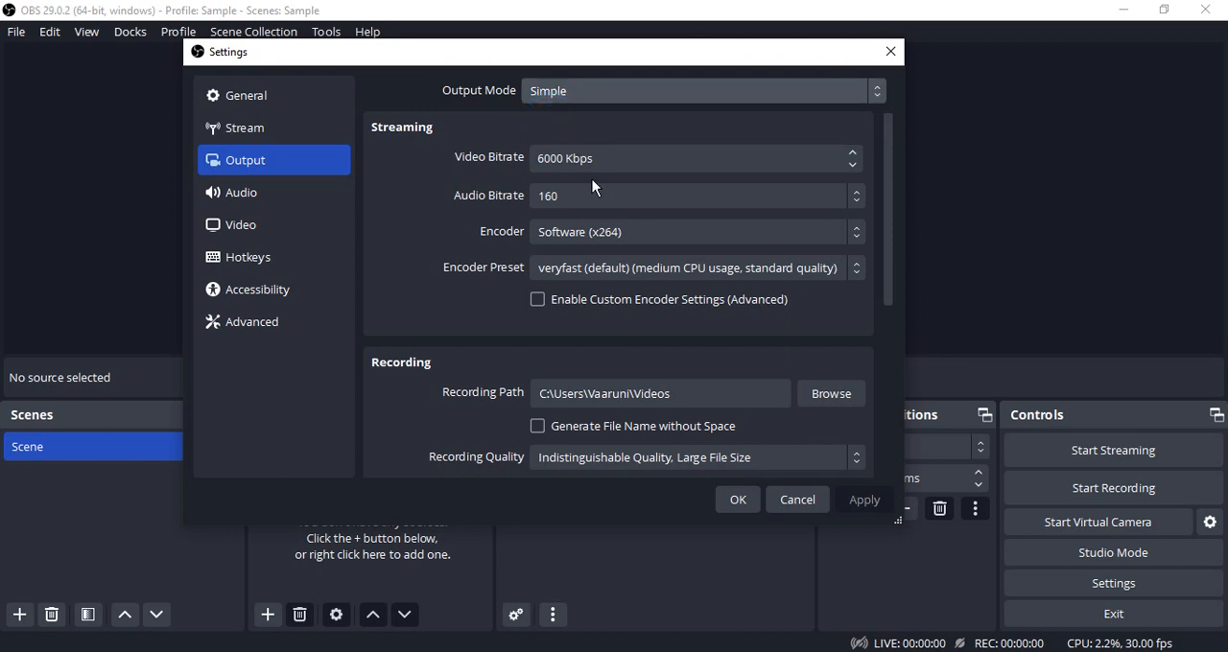
pyautogui.doubleClick(543, 162)
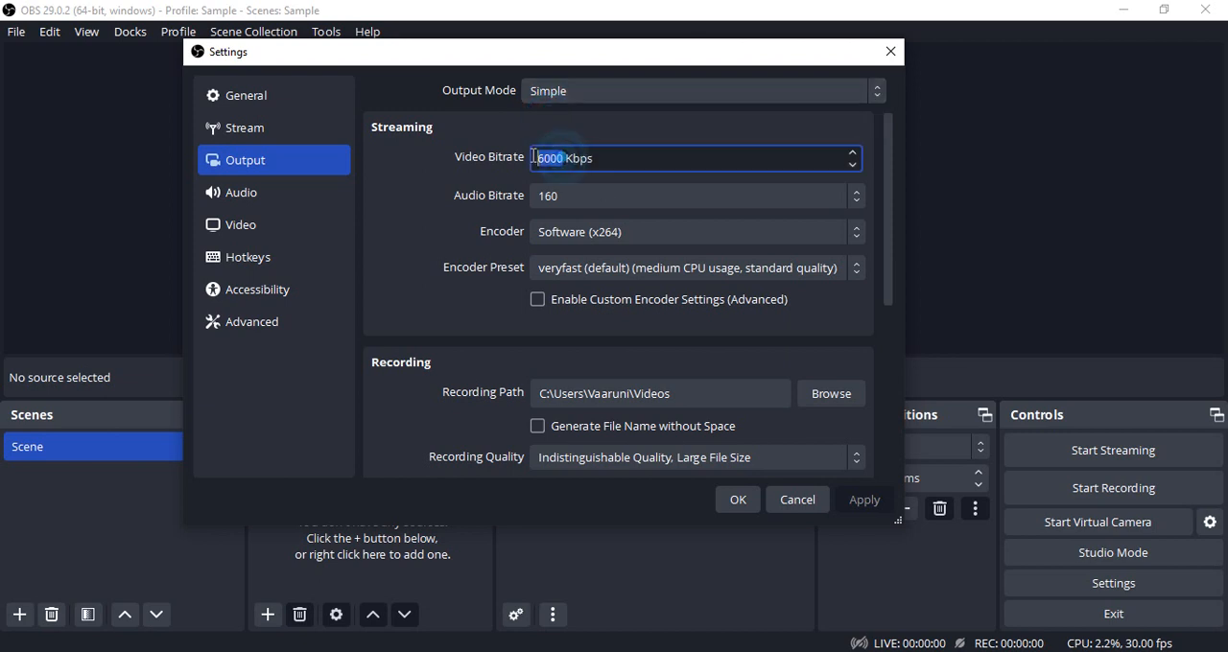
pyautogui.click(599, 163)
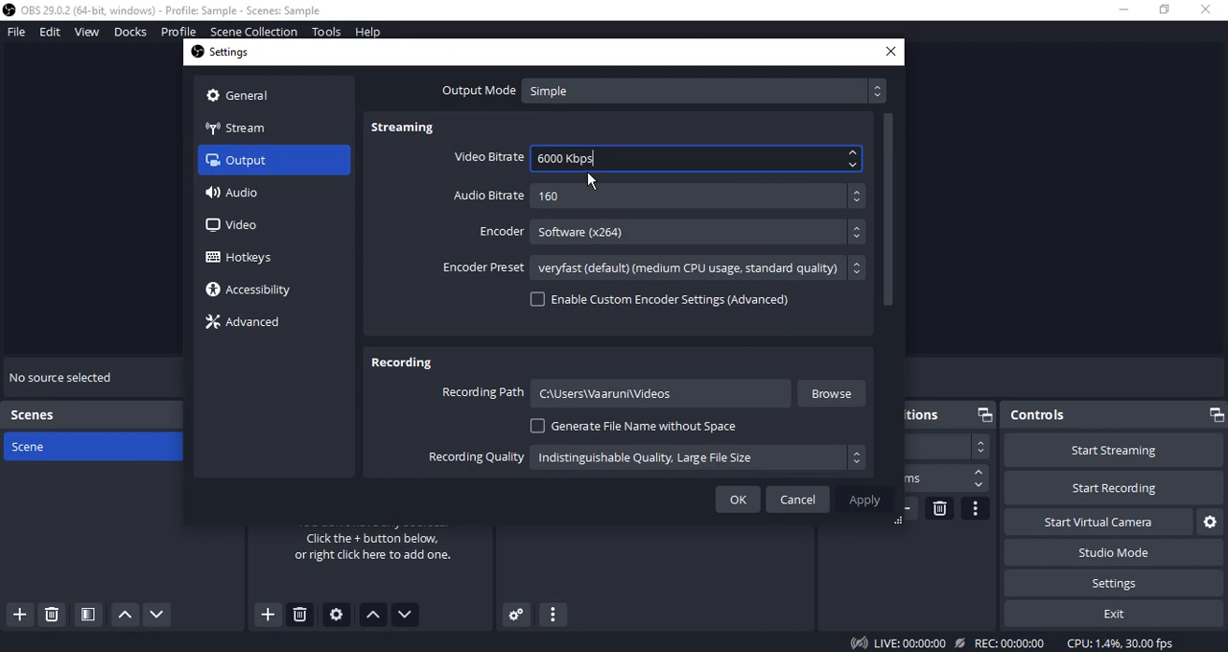
# - Set the streaming audio bitrate to 160 and the streaming encoder to Software (x264)
pyautogui.click(583, 196)
pyautogui.click(554, 276)
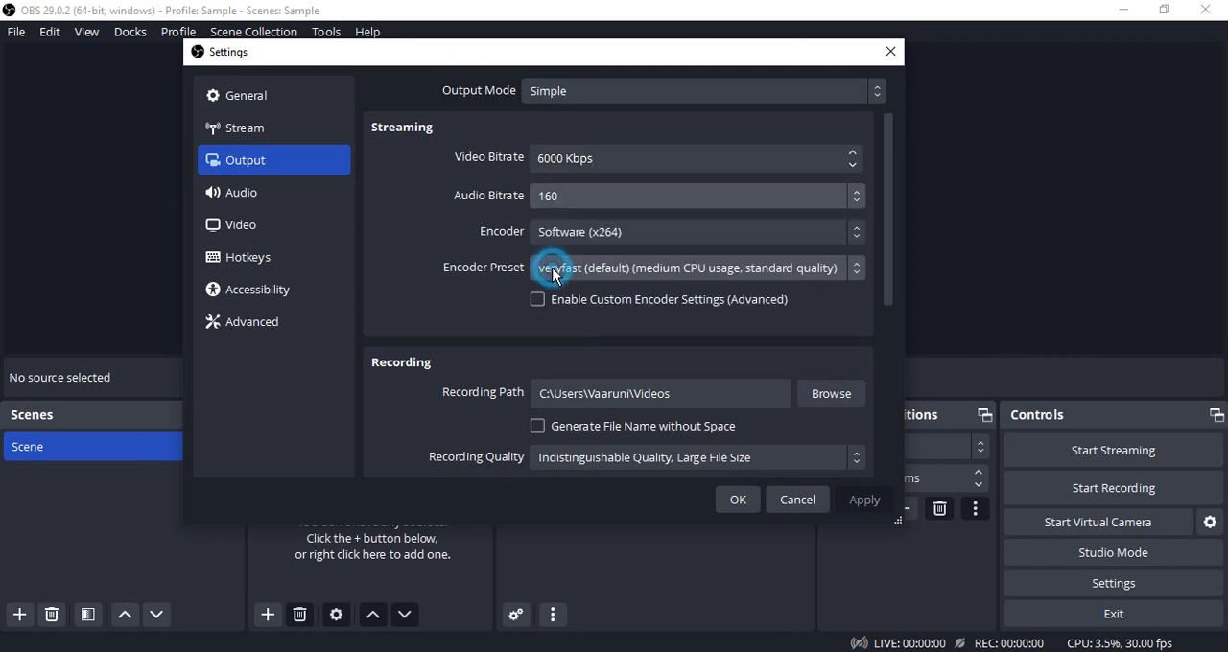
pyautogui.click(552, 233)
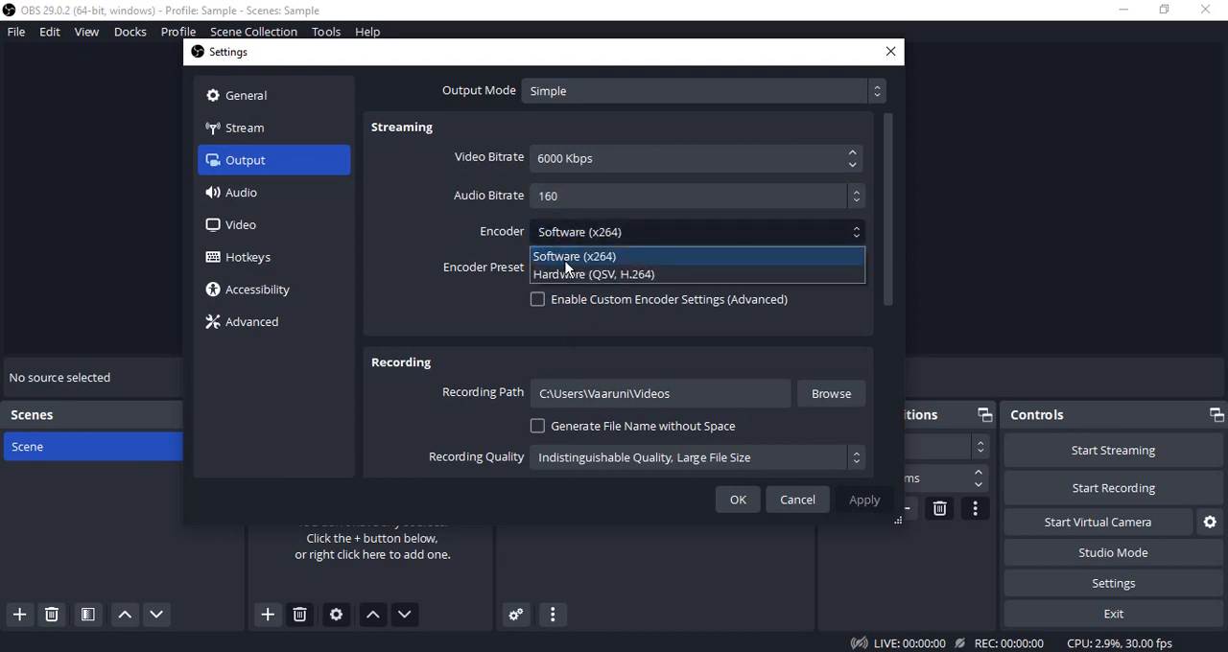
pyautogui.click(565, 259)
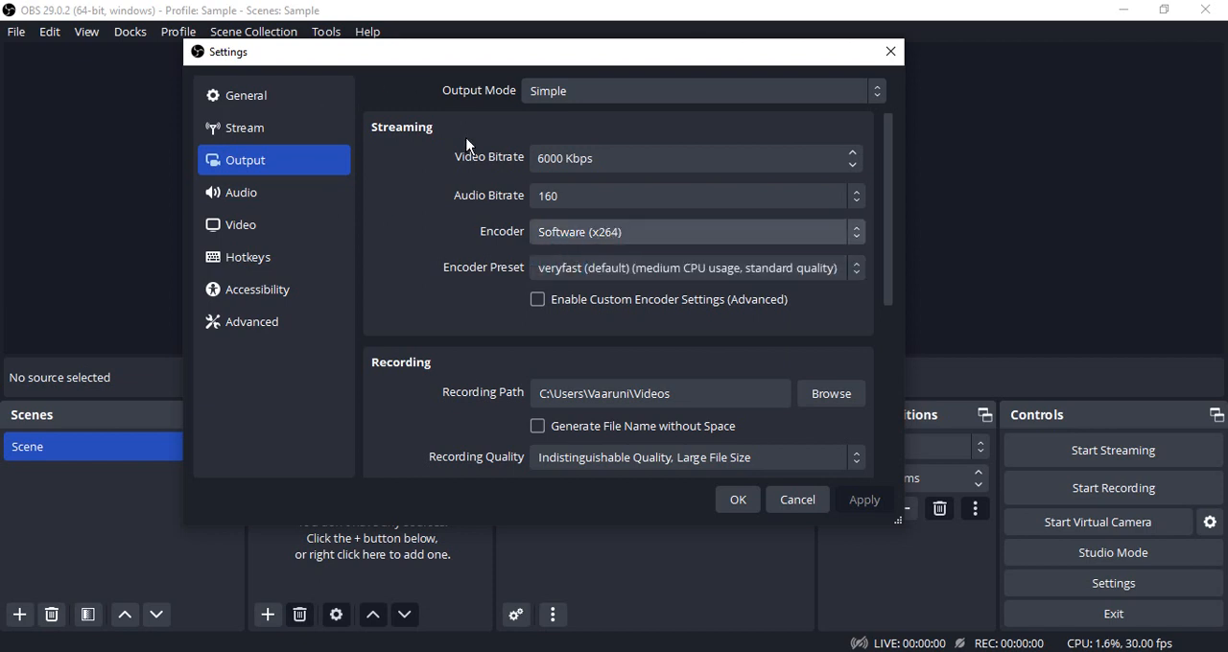
# - View the folder chooser for the recording path and close it without selecting a folder
pyautogui.moveTo(887, 247); pyautogui.dragTo(888, 353)
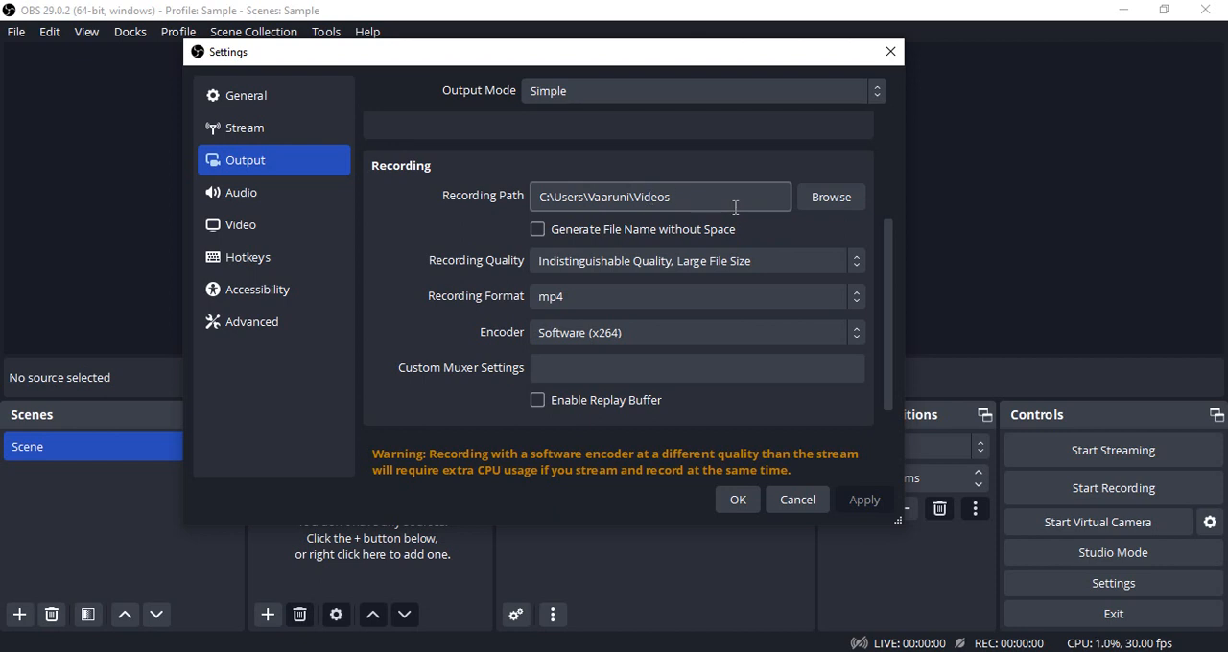
pyautogui.click(803, 192)
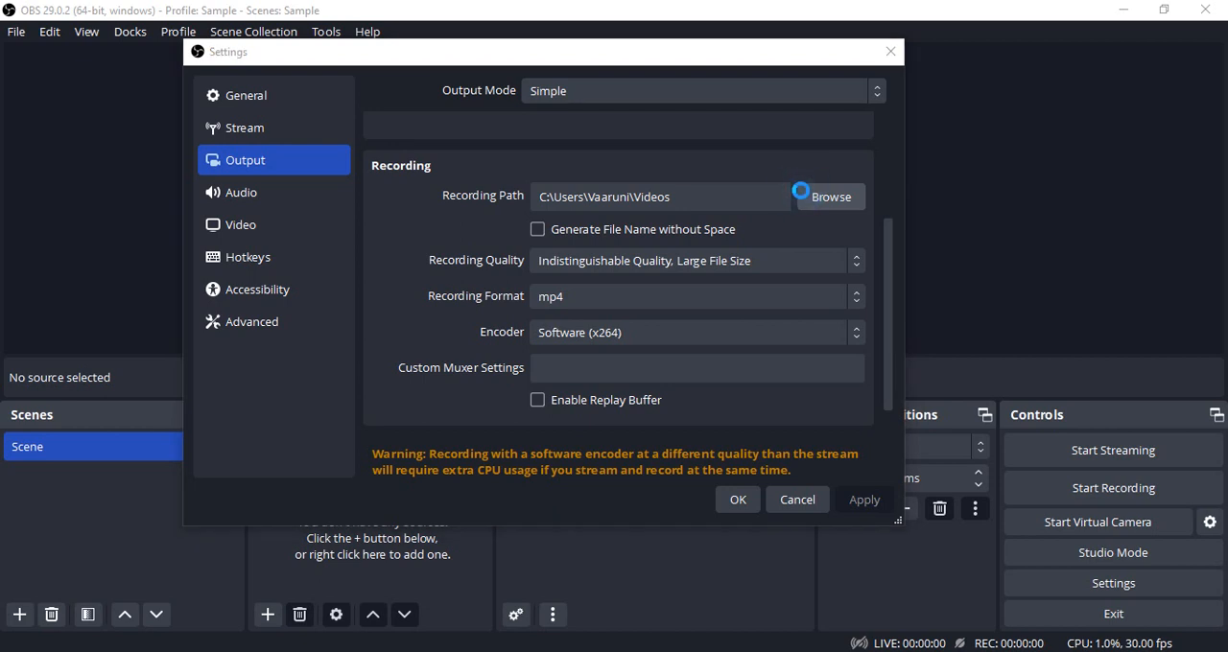
pyautogui.scroll(3, 257, 288)
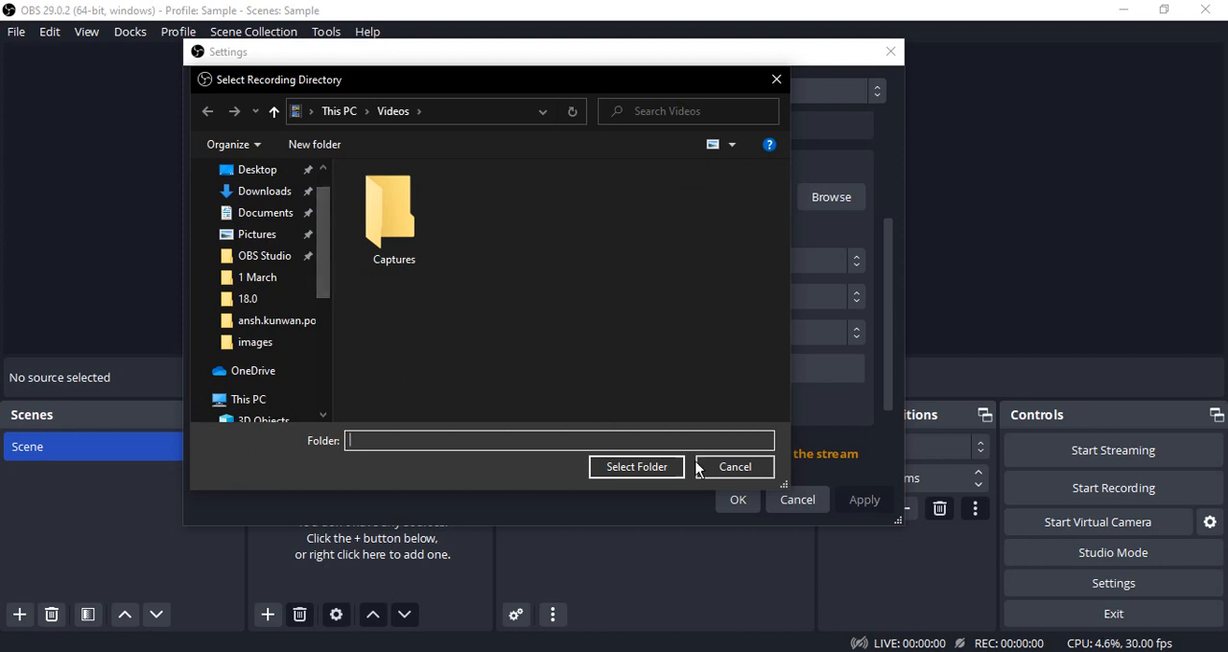
pyautogui.click(727, 468)
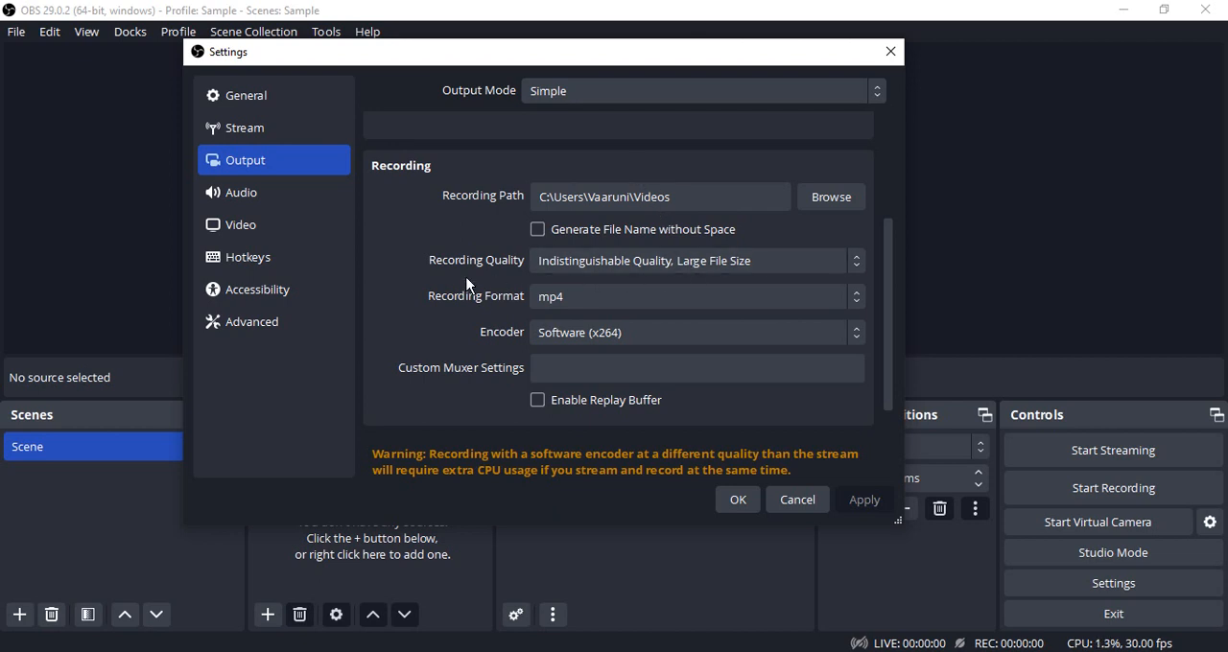
# - Set the recording quality to Indistinguishable Quality, Large File Size
pyautogui.click(576, 252)
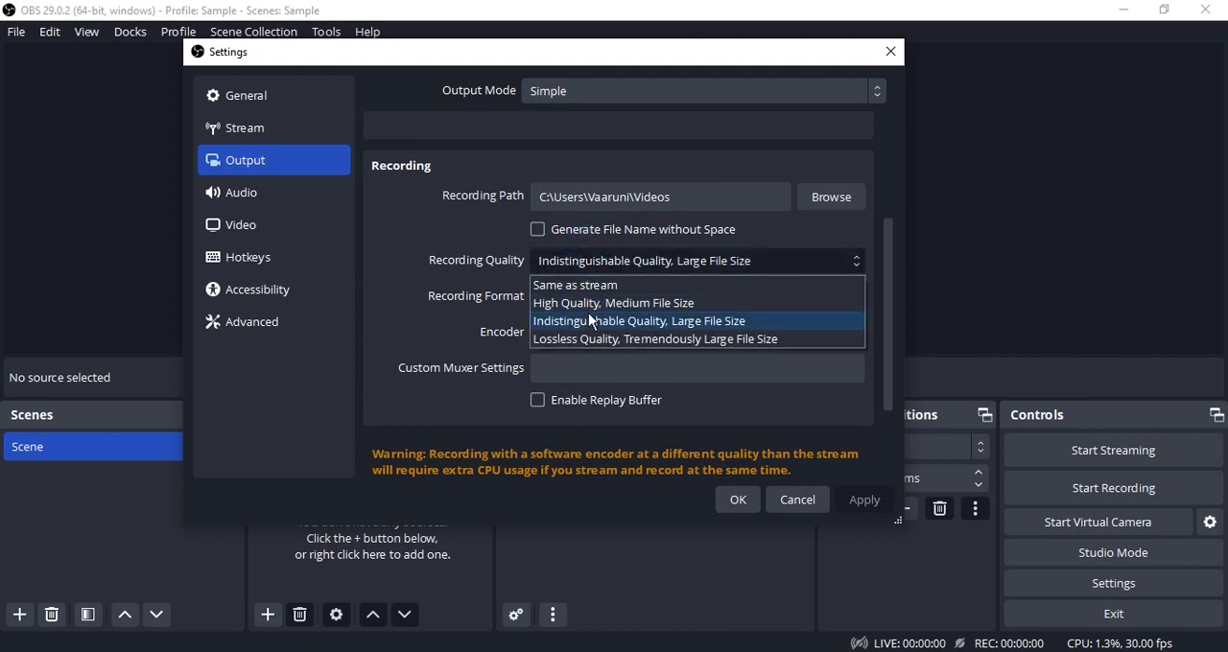
pyautogui.click(543, 285)
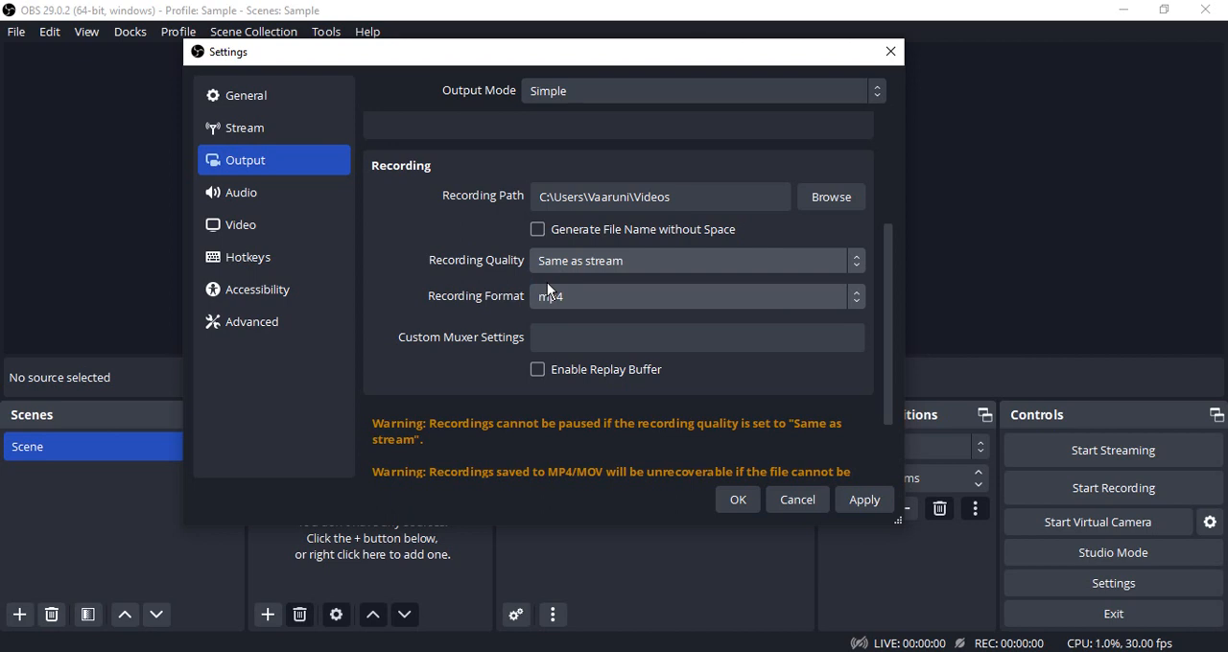
pyautogui.click(567, 261)
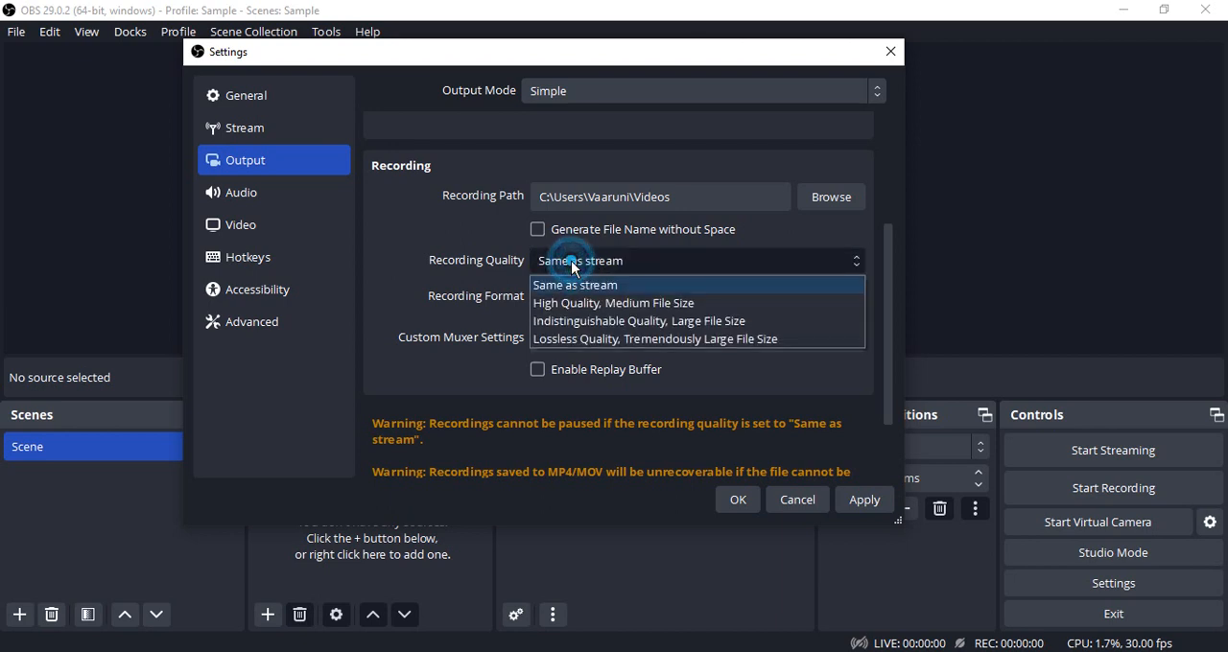
pyautogui.click(576, 321)
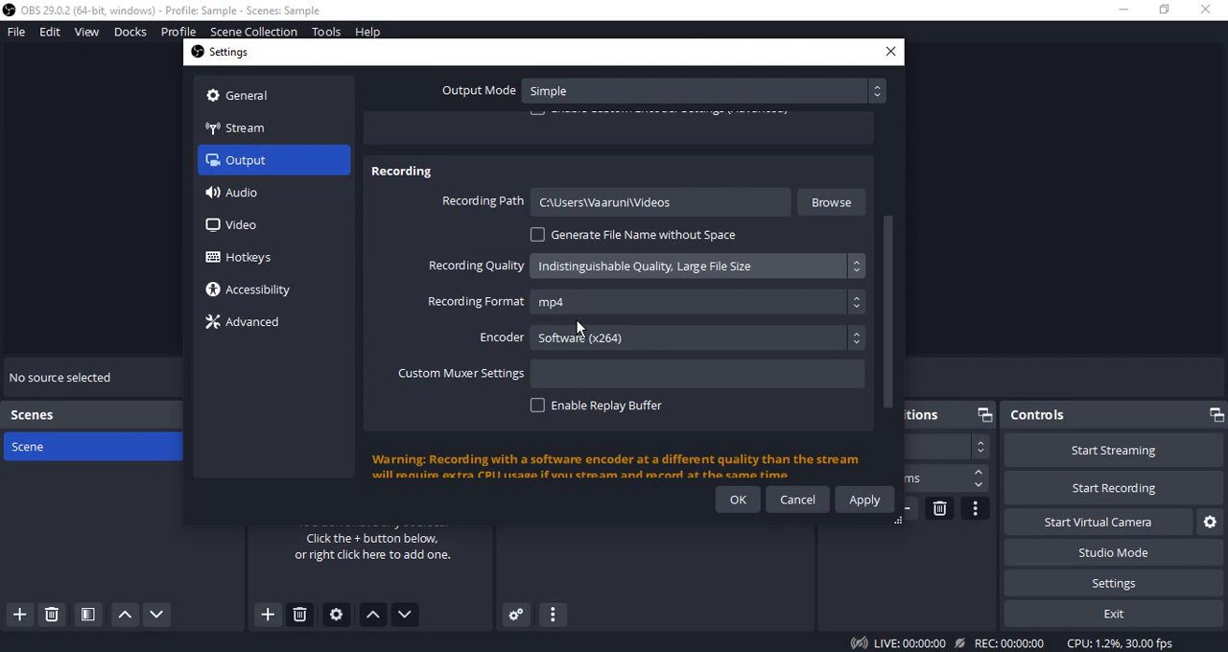
# - Keep the recording format as mp4, set the recording encoder to Software (x264), and apply the output settings
pyautogui.click(576, 310)
pyautogui.click(556, 349)
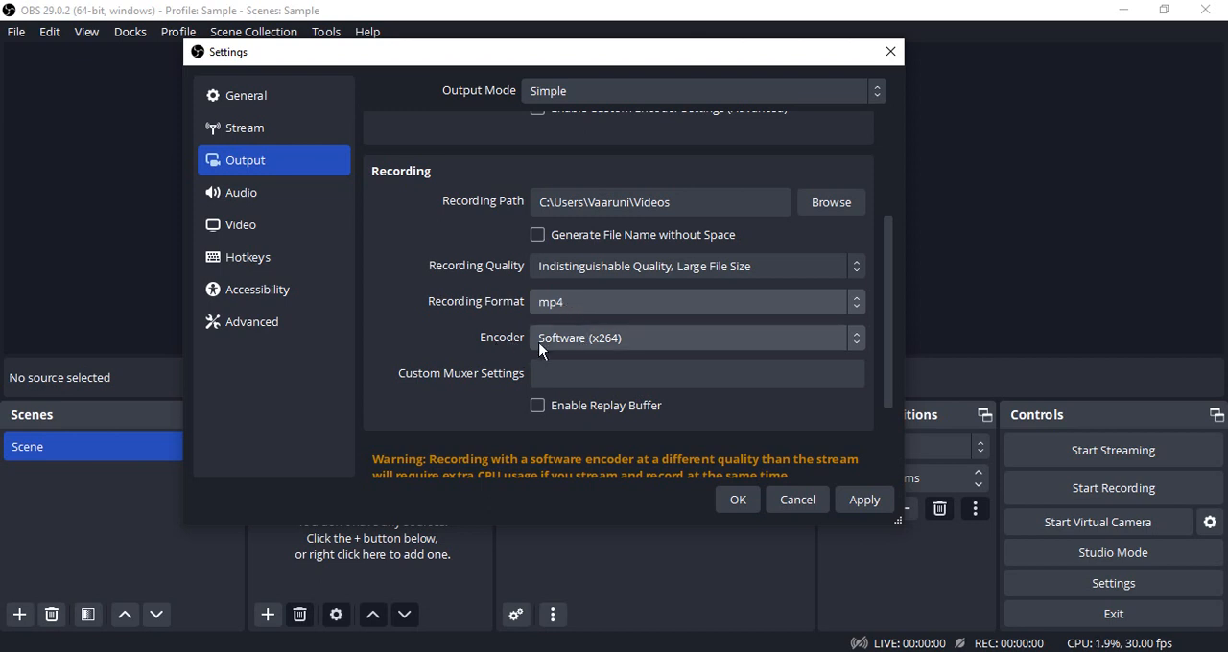
pyautogui.click(556, 343)
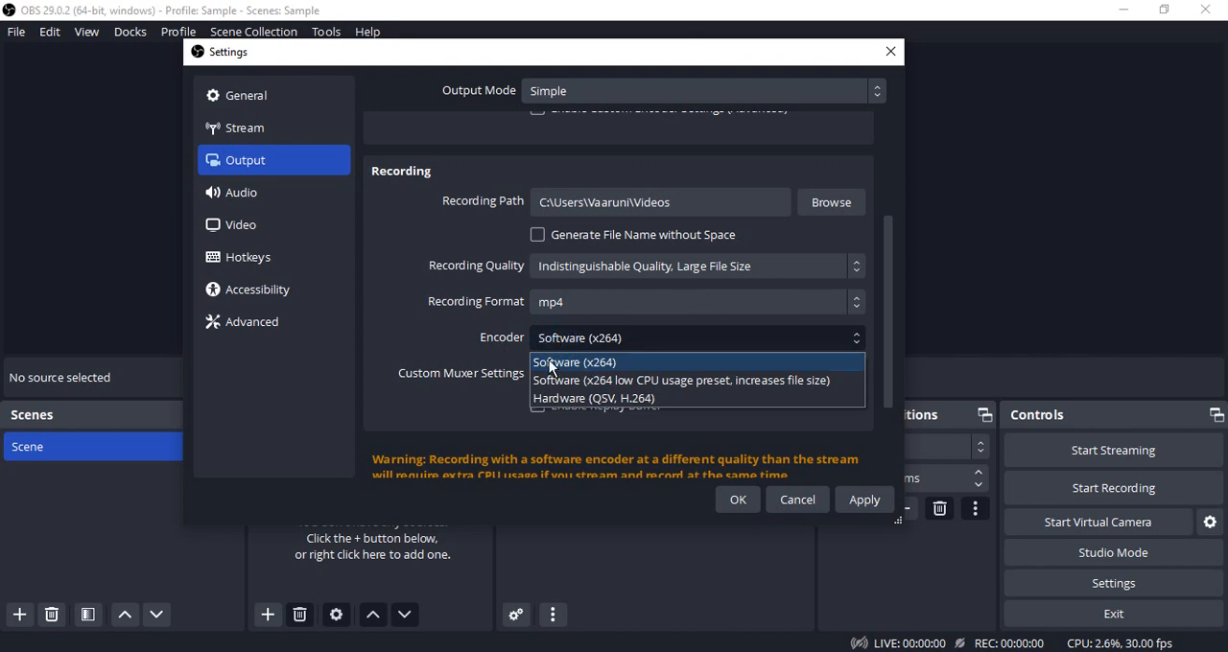
pyautogui.click(551, 363)
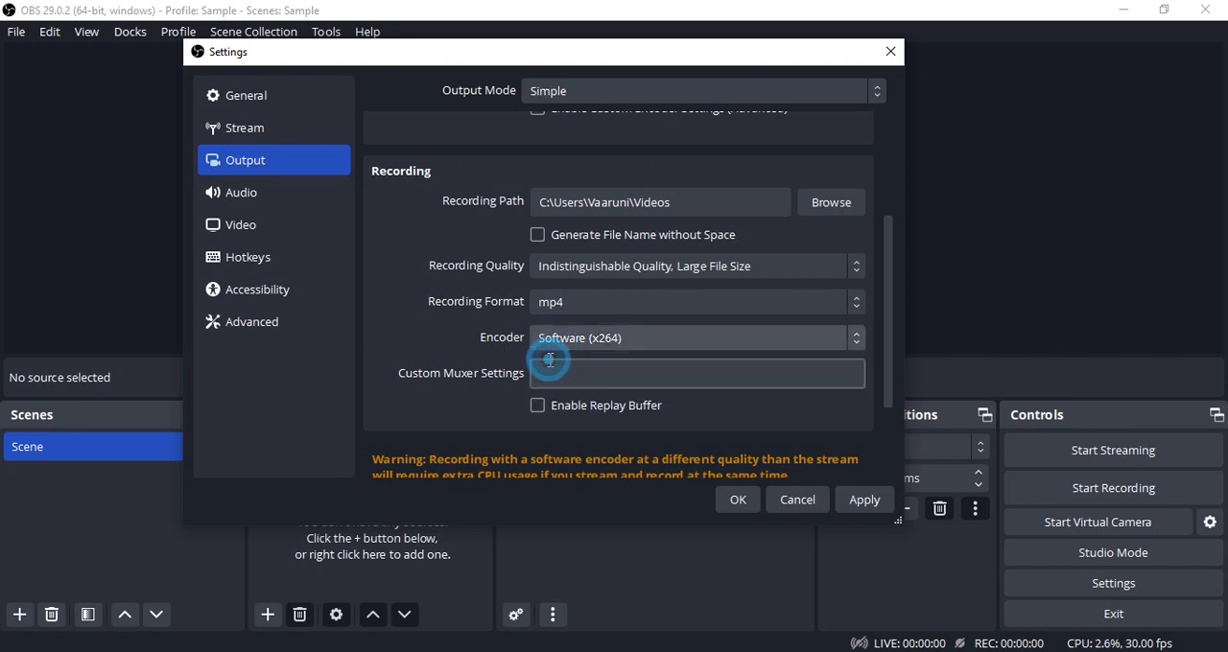
pyautogui.click(850, 493)
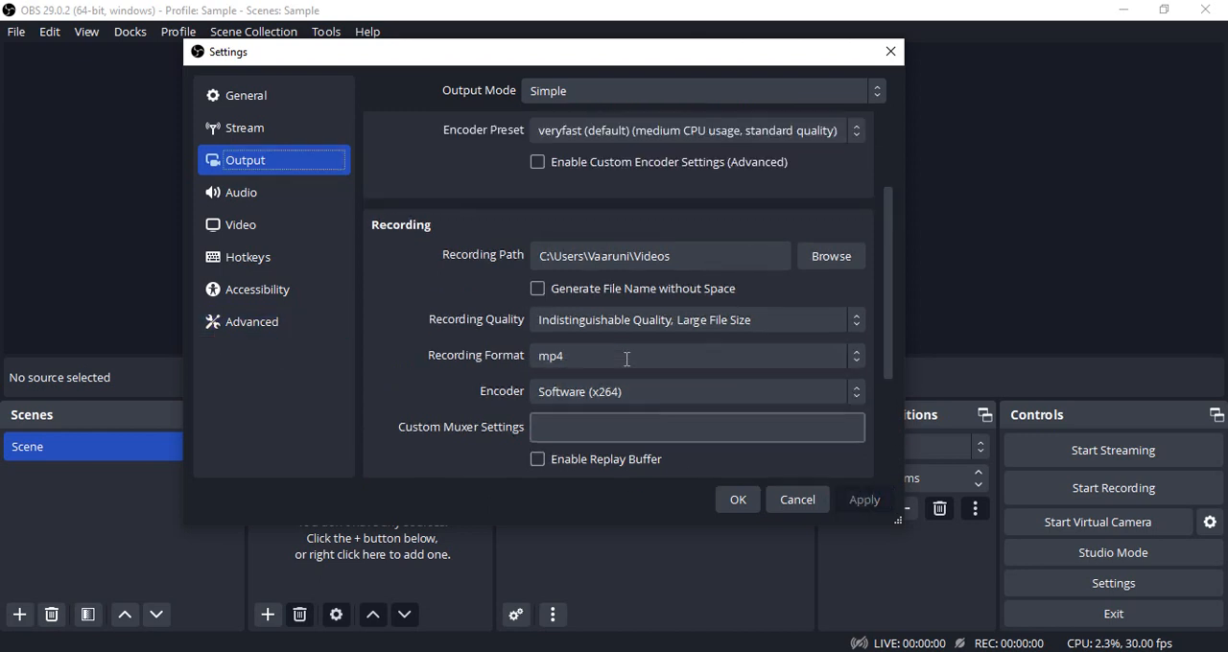
# - Choose Twitch as the streaming service in the Stream settings and view its account login window, closing it without logging in
pyautogui.click(259, 143)
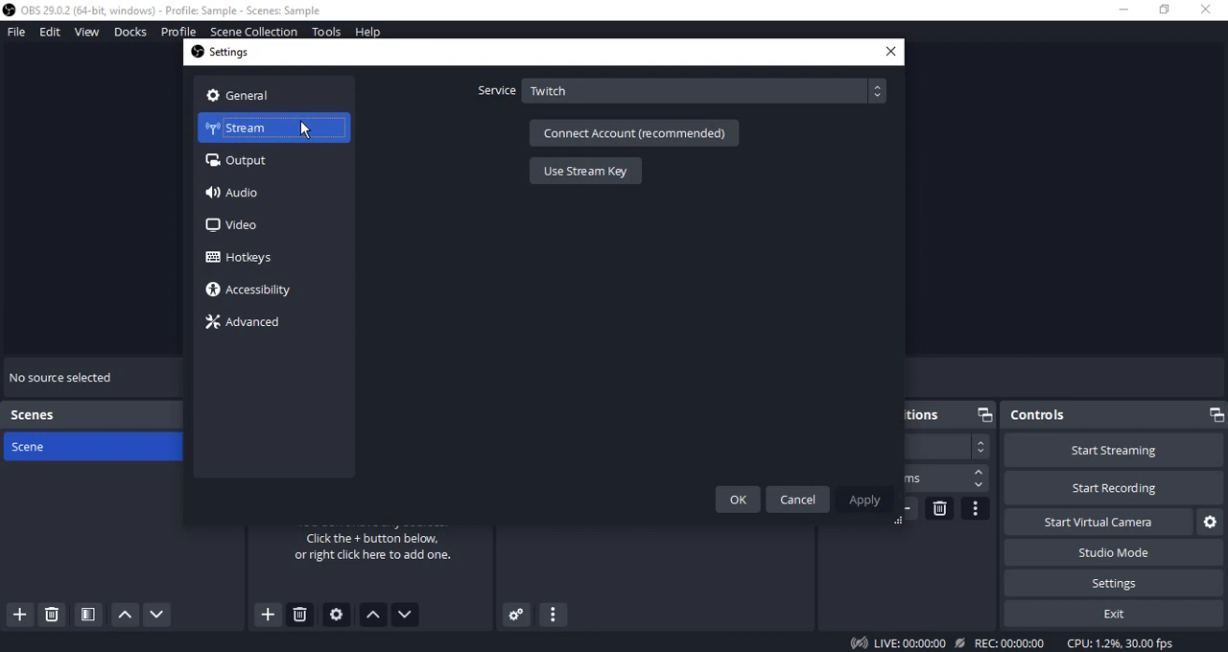
pyautogui.click(565, 96)
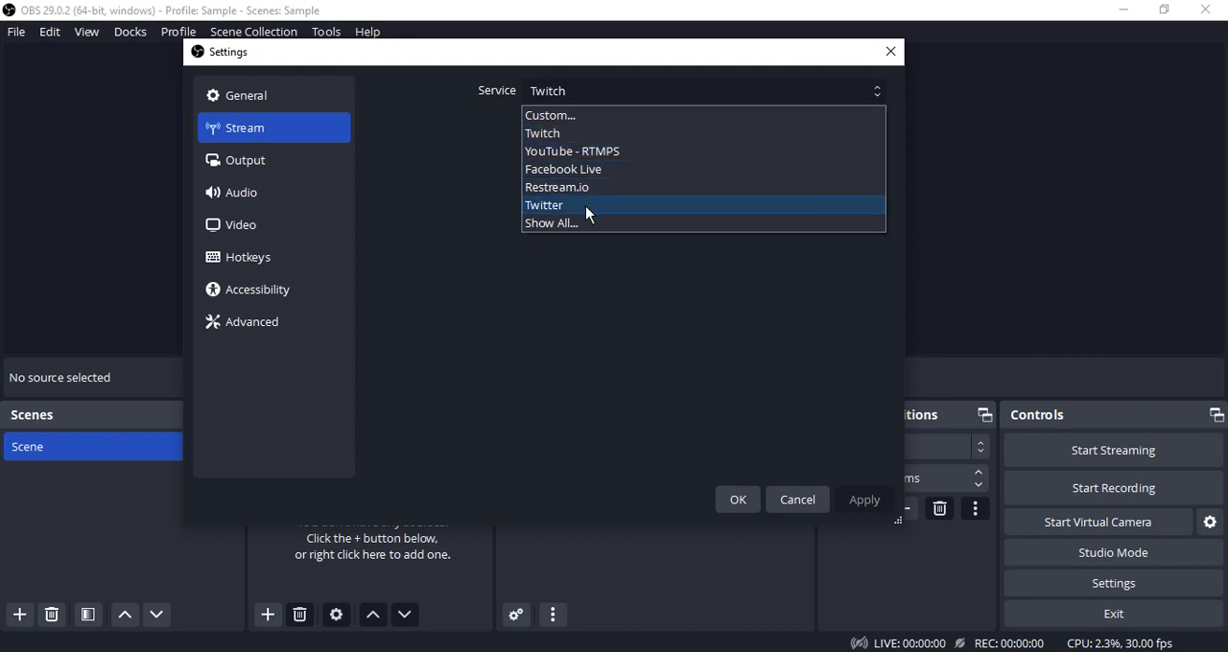
pyautogui.click(565, 133)
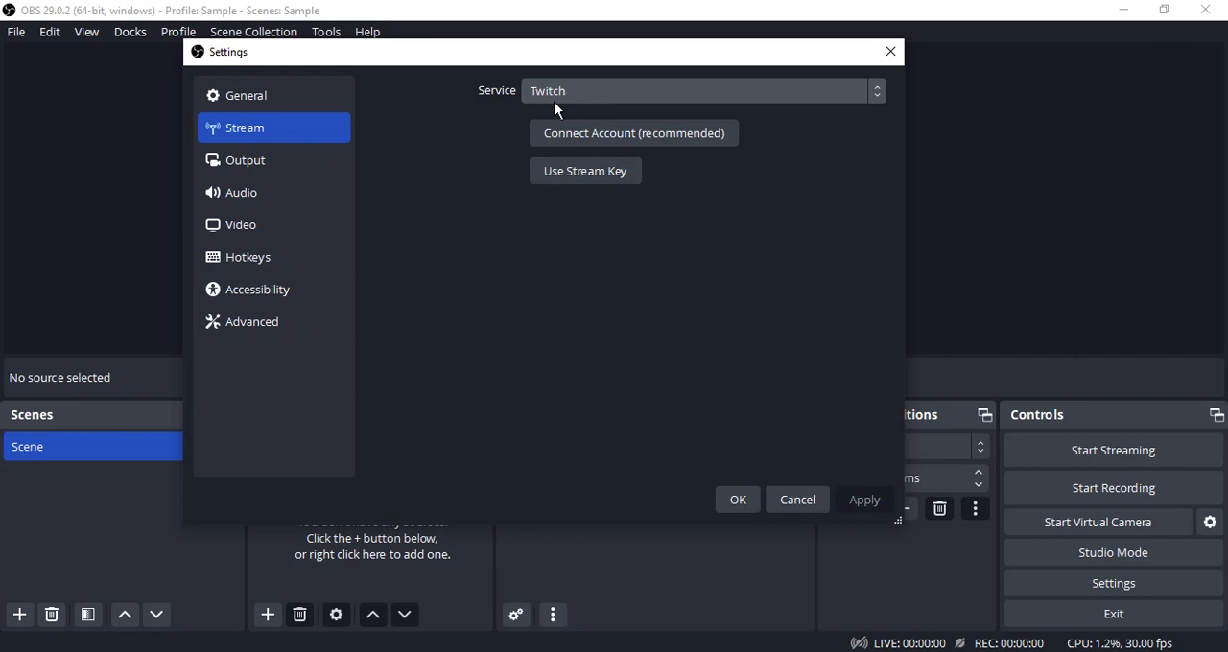
pyautogui.click(592, 135)
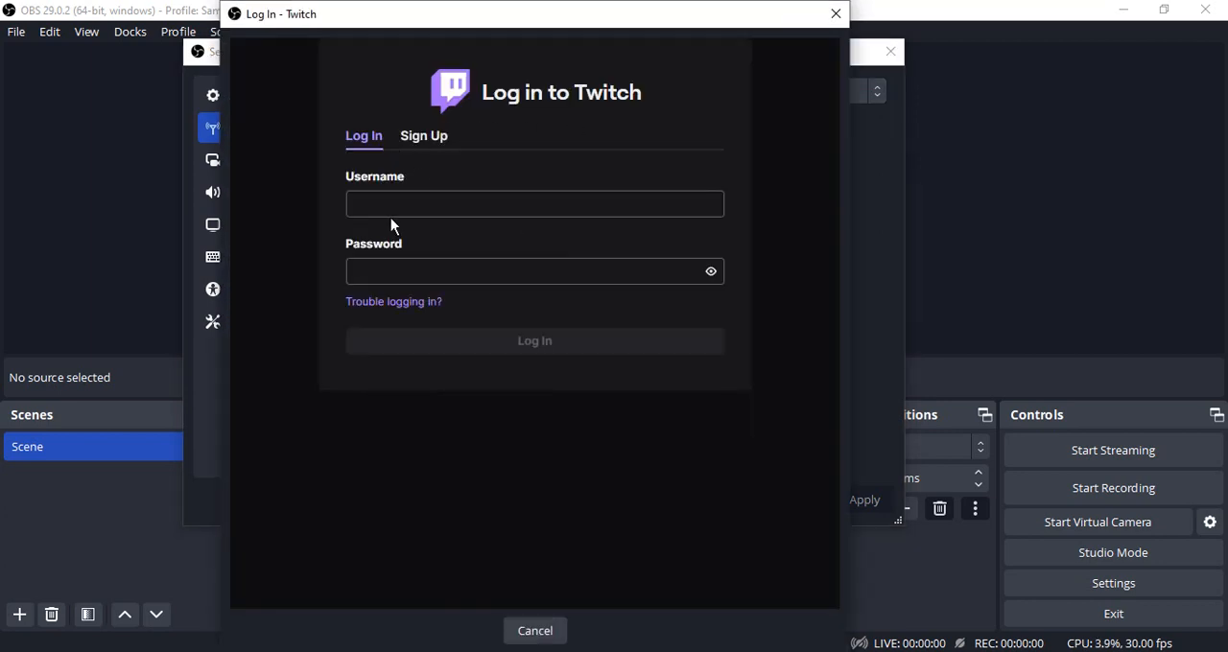
pyautogui.click(835, 13)
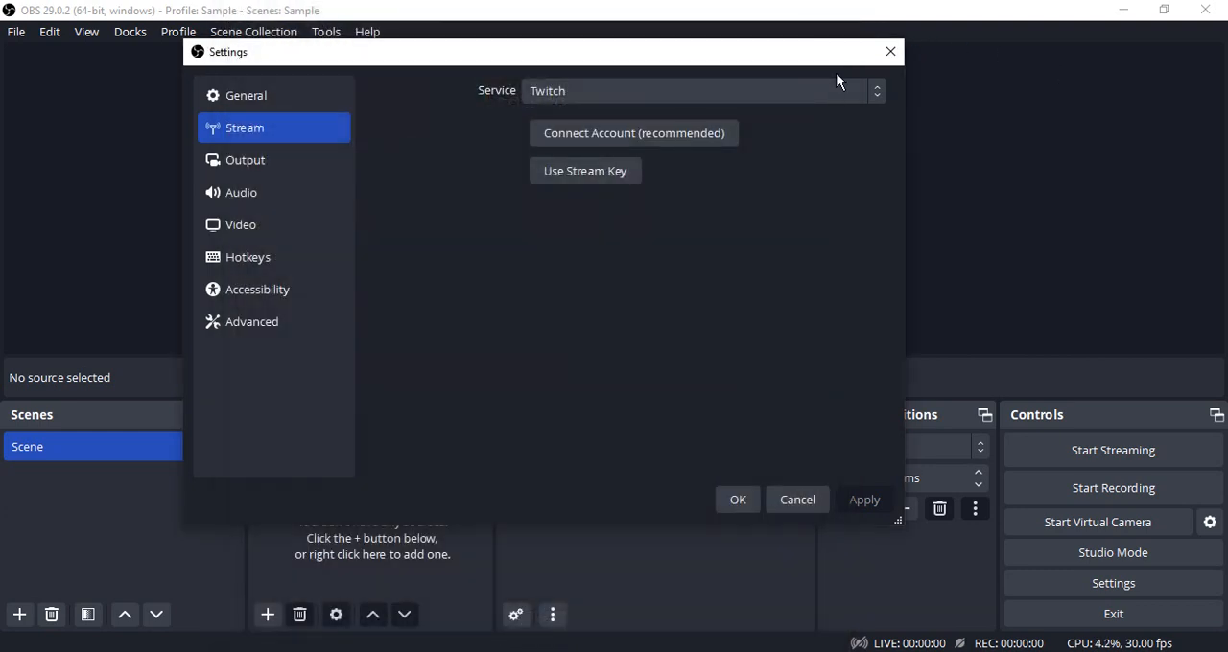
# - Switch the Twitch setup to using a stream key with the server on Auto (Recommended)
pyautogui.click(604, 176)
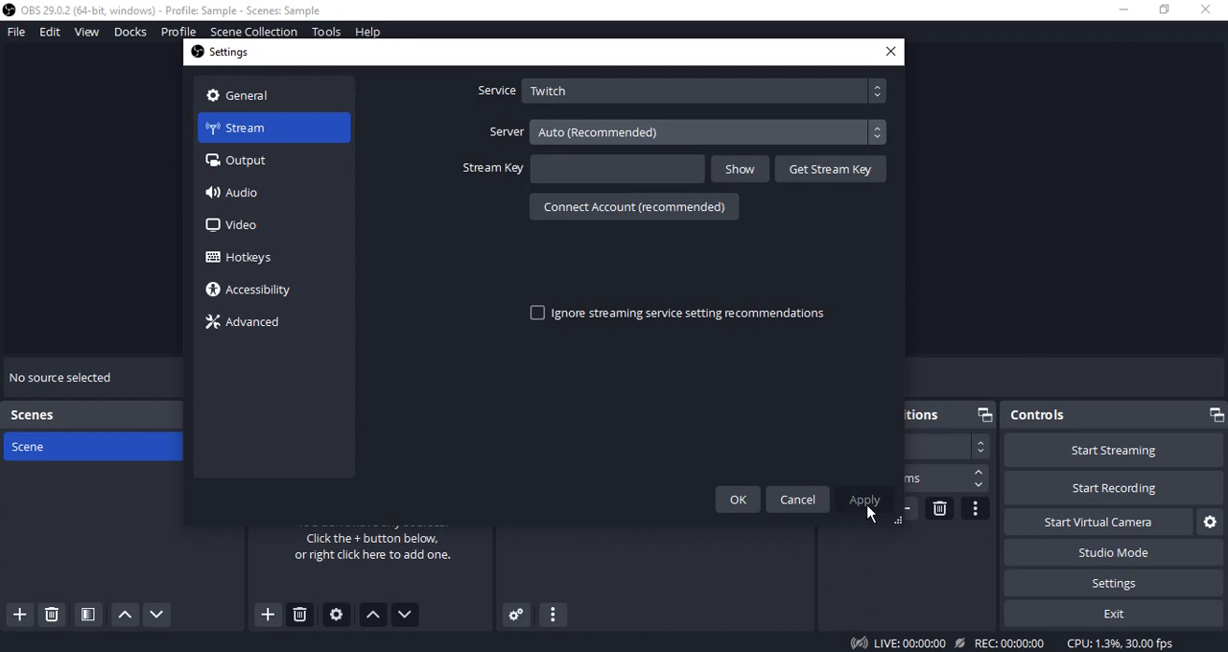
pyautogui.click(628, 134)
# - Review the Audio and Stream settings, close the Twitch account connection without logging in, and accept the settings
pyautogui.click(263, 196)
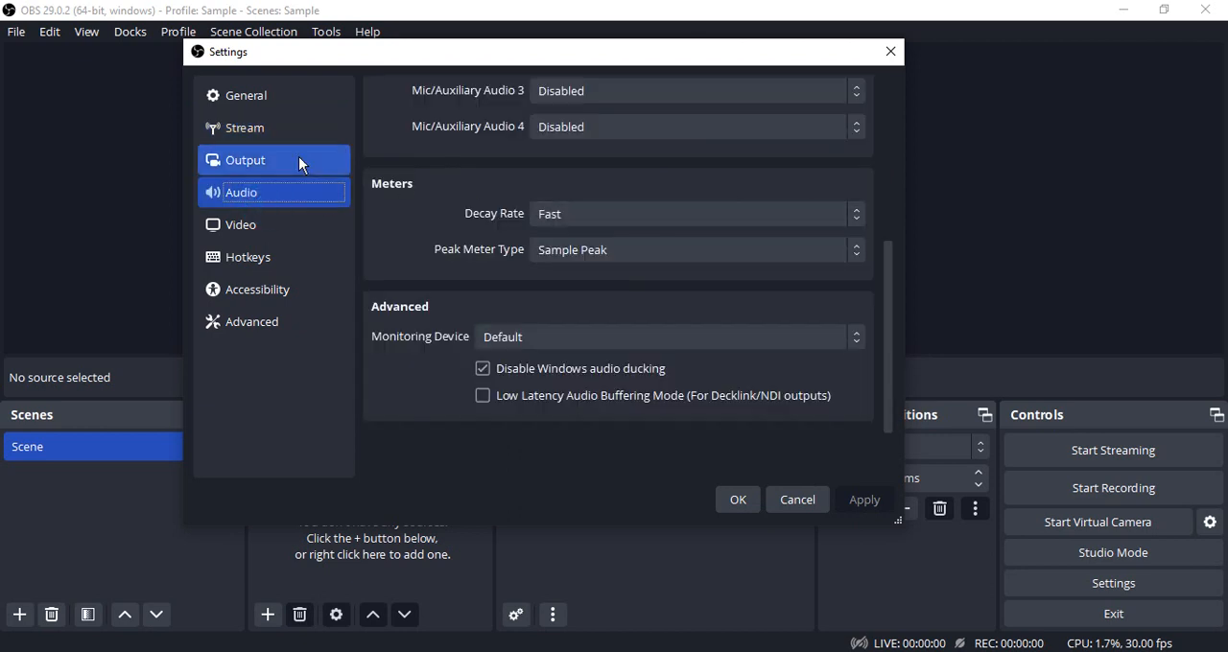
pyautogui.click(301, 130)
pyautogui.click(667, 206)
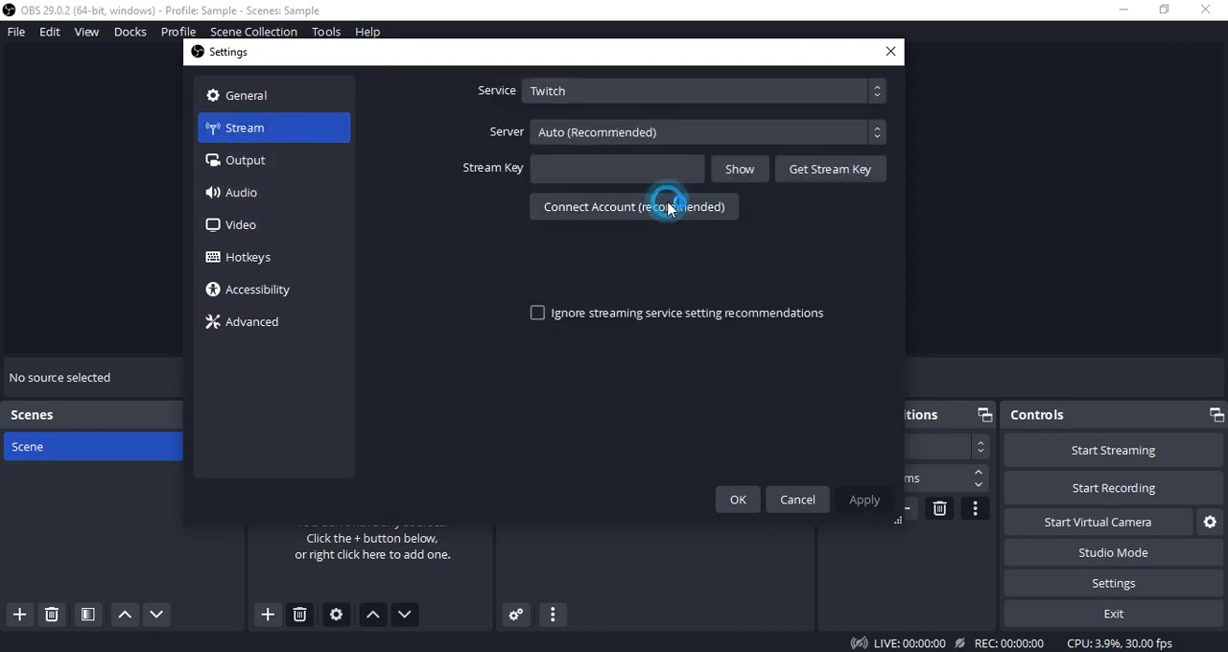
pyautogui.click(838, 12)
pyautogui.click(737, 500)
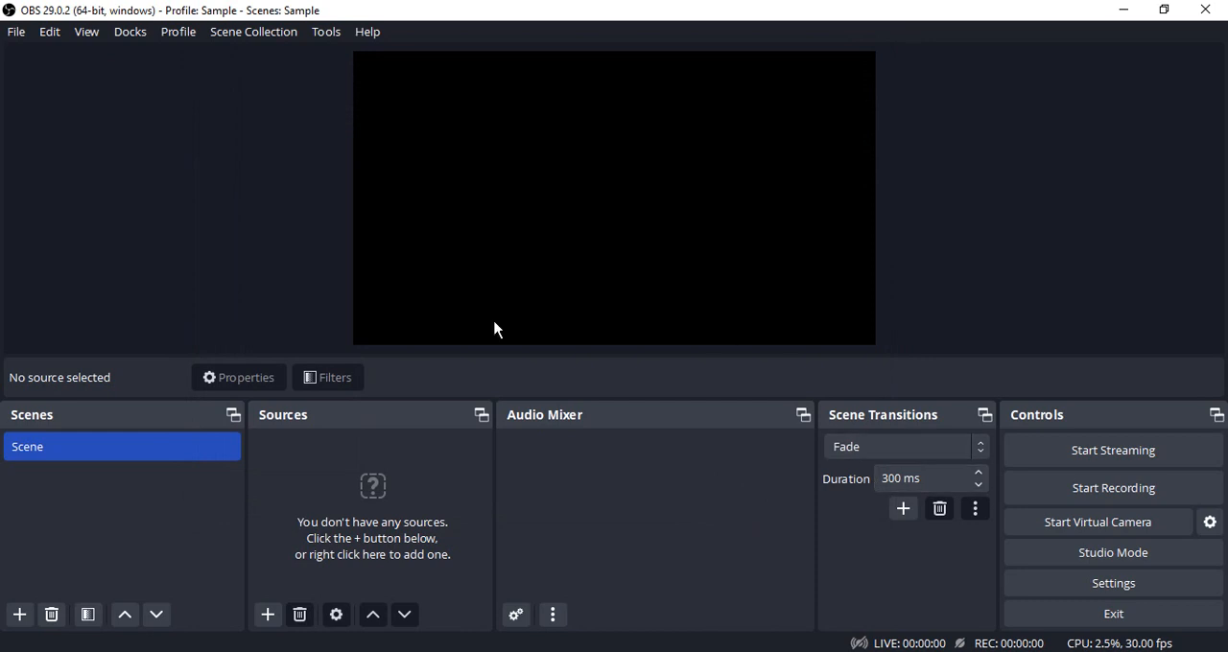